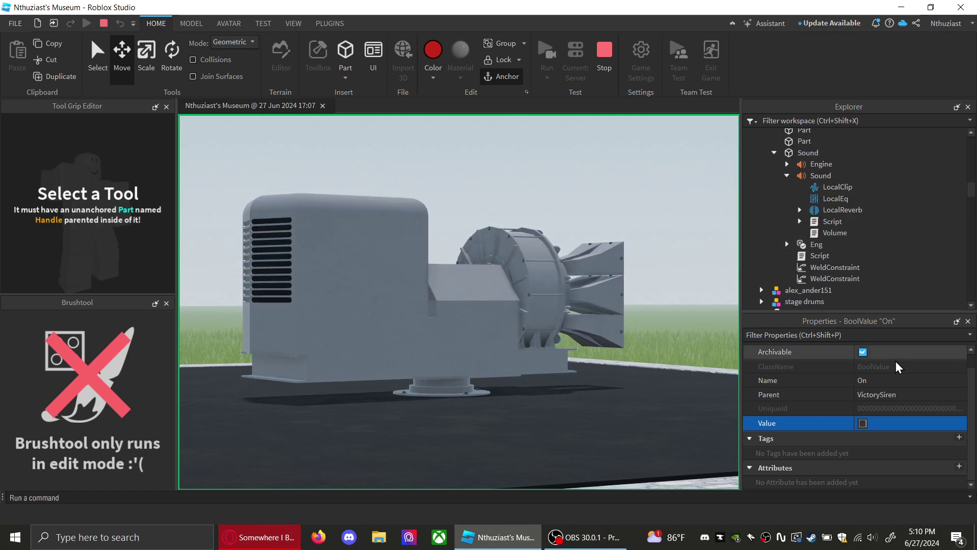
Add the siren's Sound object to the selection with the On value, review its emitter and playback properties, and turn the On value off
ctrl+click(840, 176)
scroll(906, 448, down, 5)
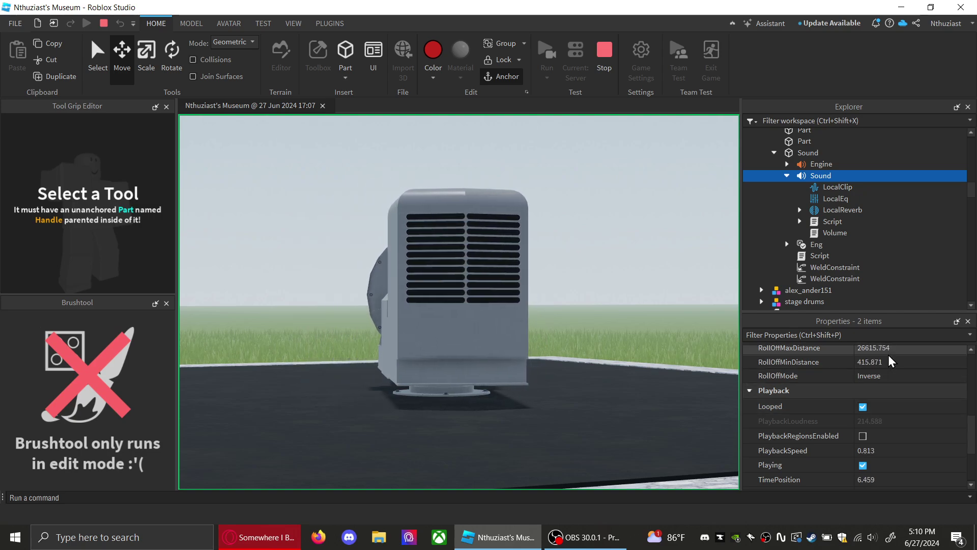
scroll(891, 361, up, 2)
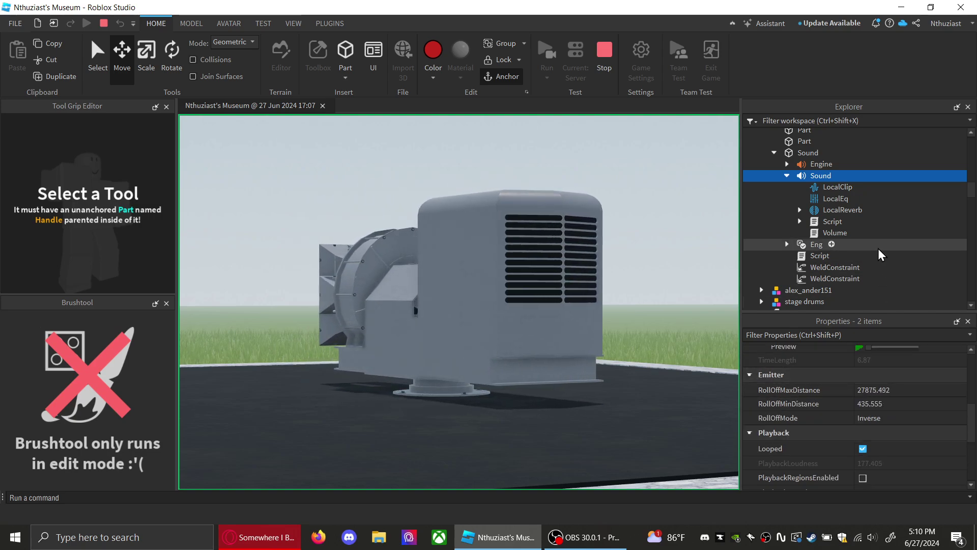
scroll(878, 247, up, 4)
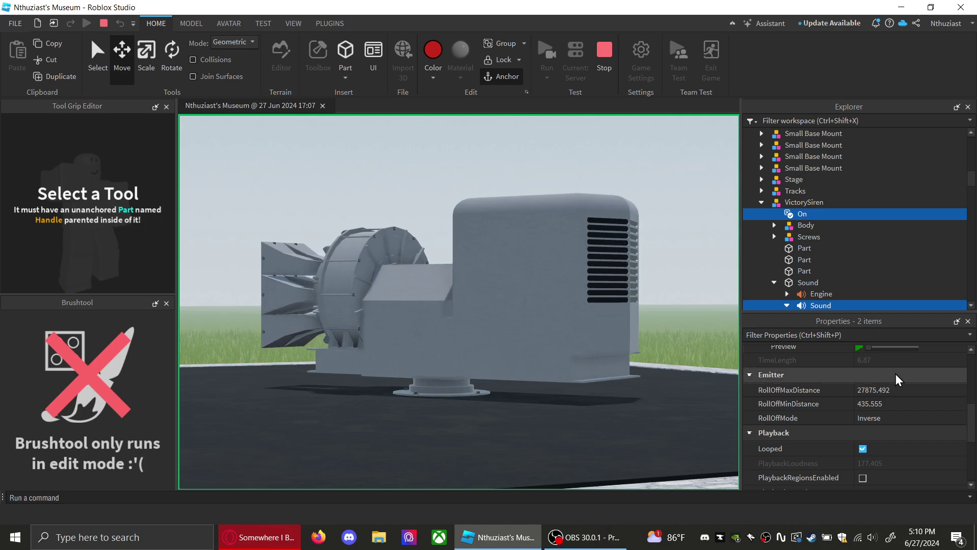
scroll(895, 372, up, 5)
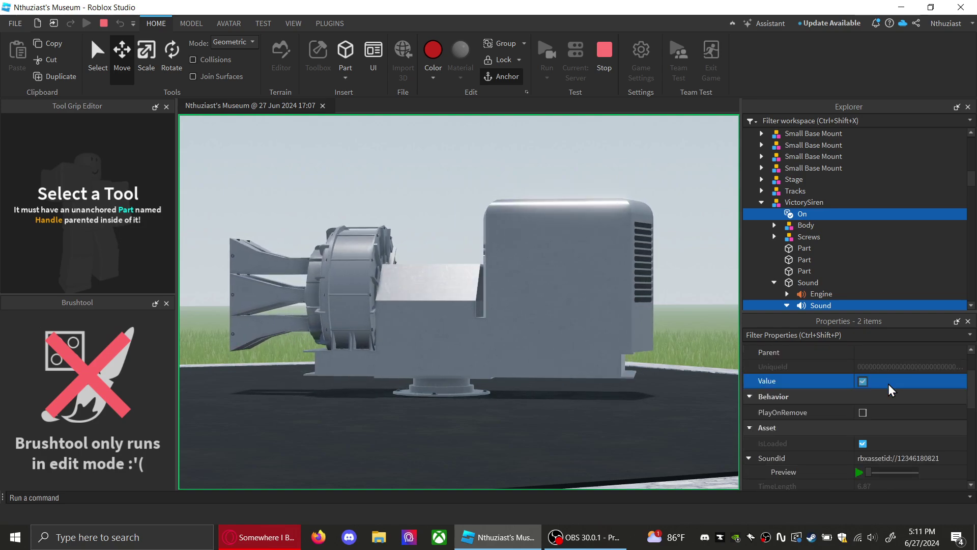
click(888, 384)
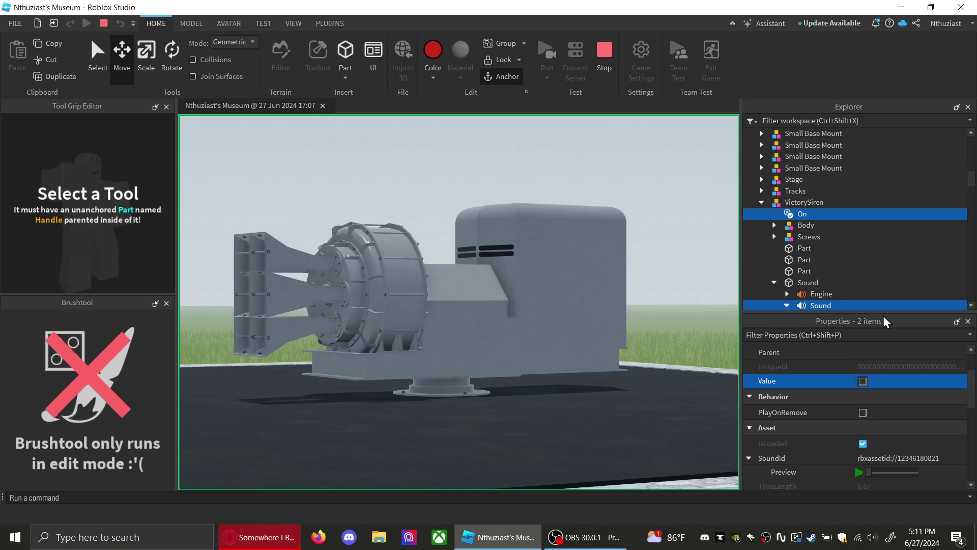
Turn off the Eng value in the VictorySiren's Sound part, and reselect the siren's On value
scroll(865, 269, down, 3)
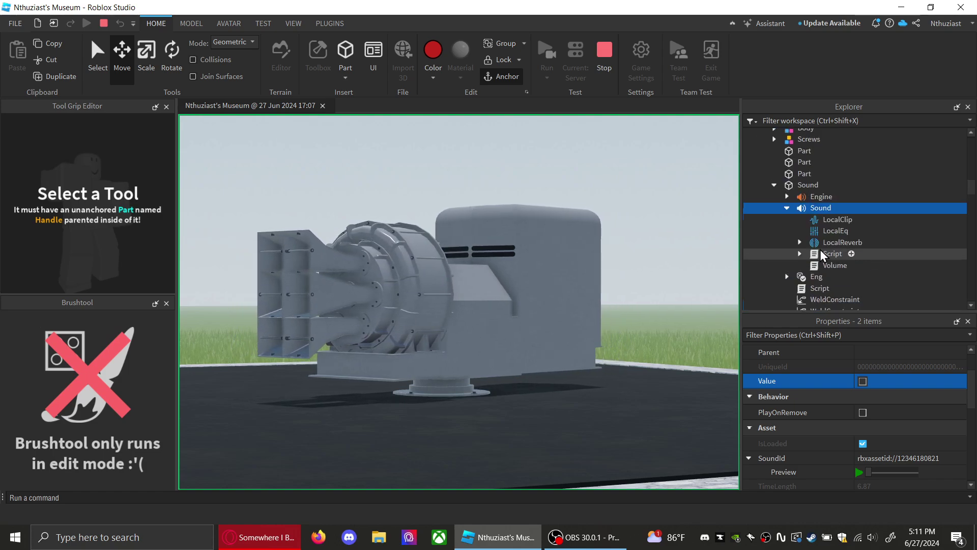
click(816, 277)
click(864, 423)
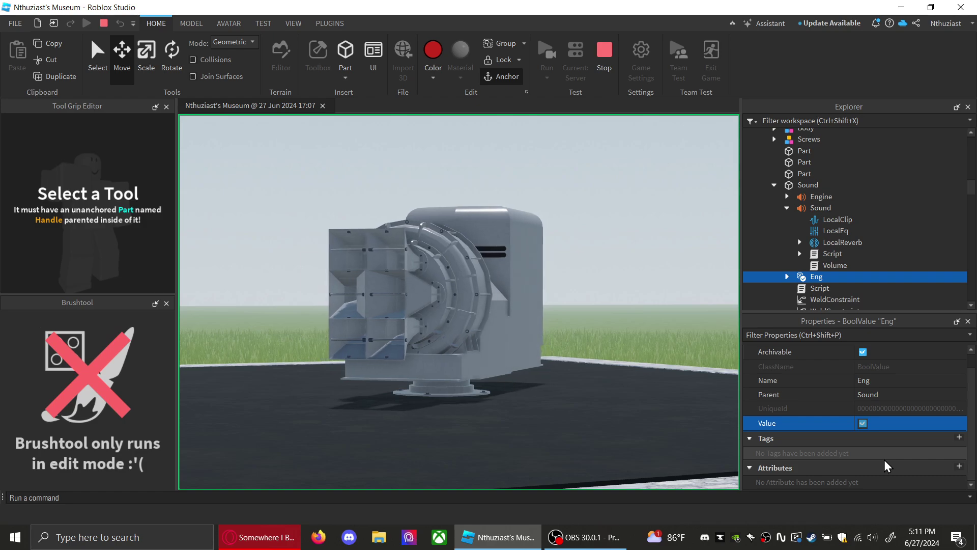
scroll(825, 168, up, 3)
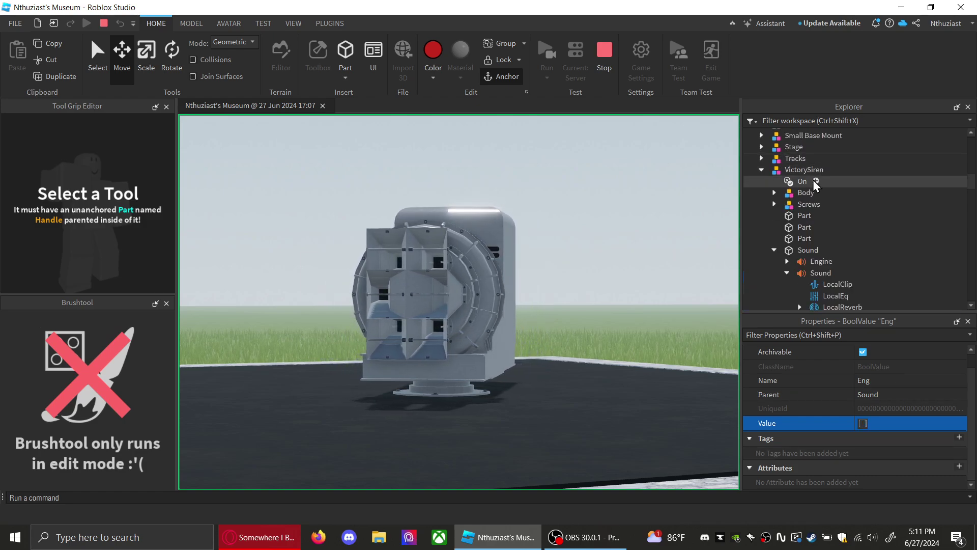
click(802, 181)
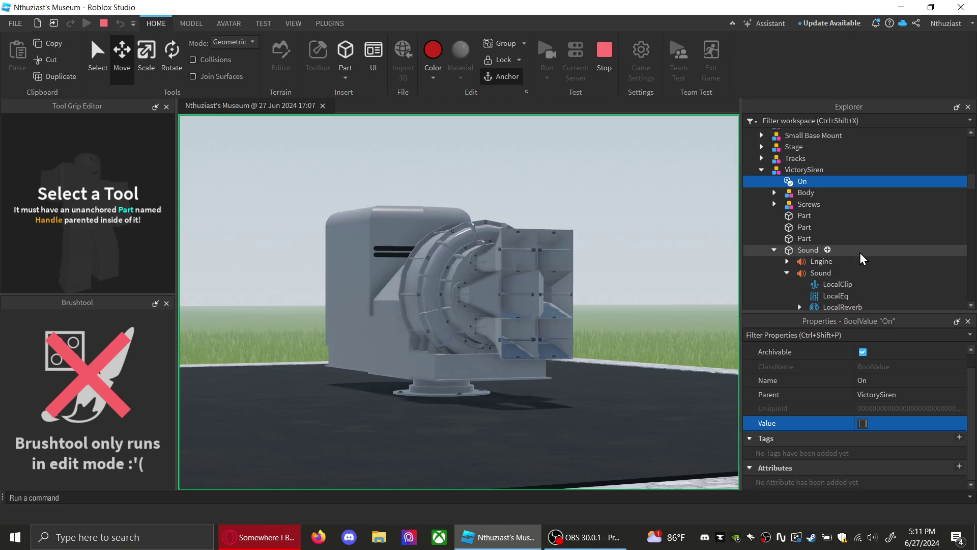
Set the workspace Camera's FieldOfView to 70
scroll(845, 214, up, 10)
click(793, 145)
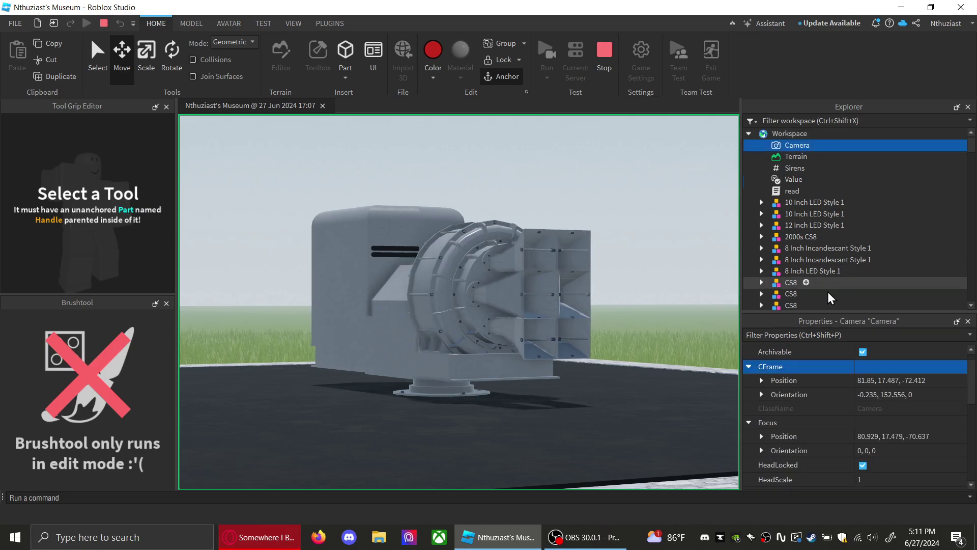
scroll(899, 423, down, 10)
click(874, 396)
text(7)
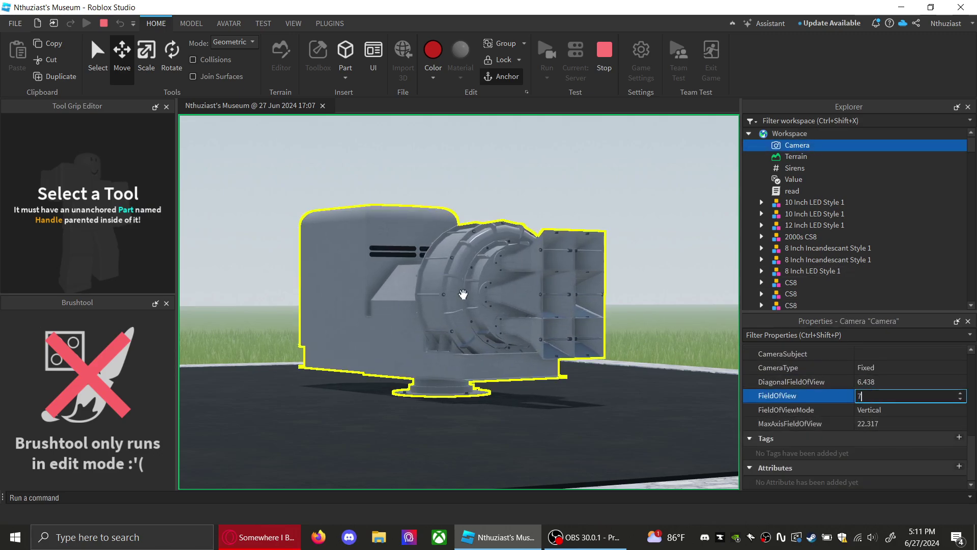
text(0)
key(Return)
Move the camera closer to the siren platform, and set its CFrame position X to 1090.091
scroll(859, 420, up, 10)
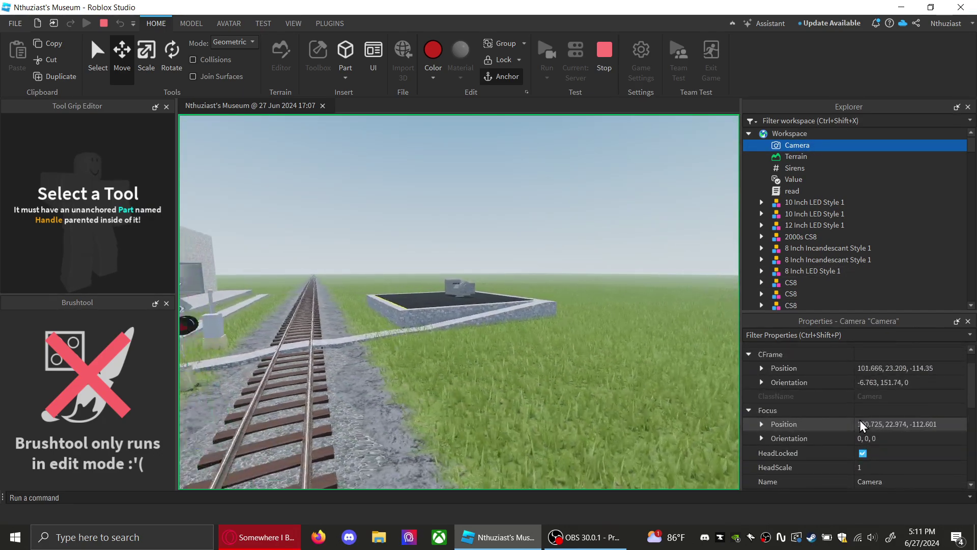
key(w)
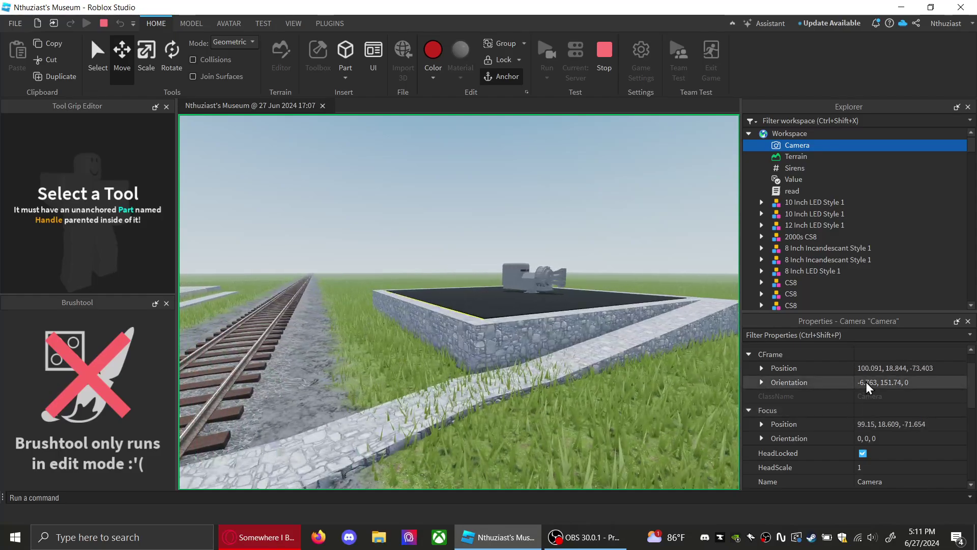
click(865, 369)
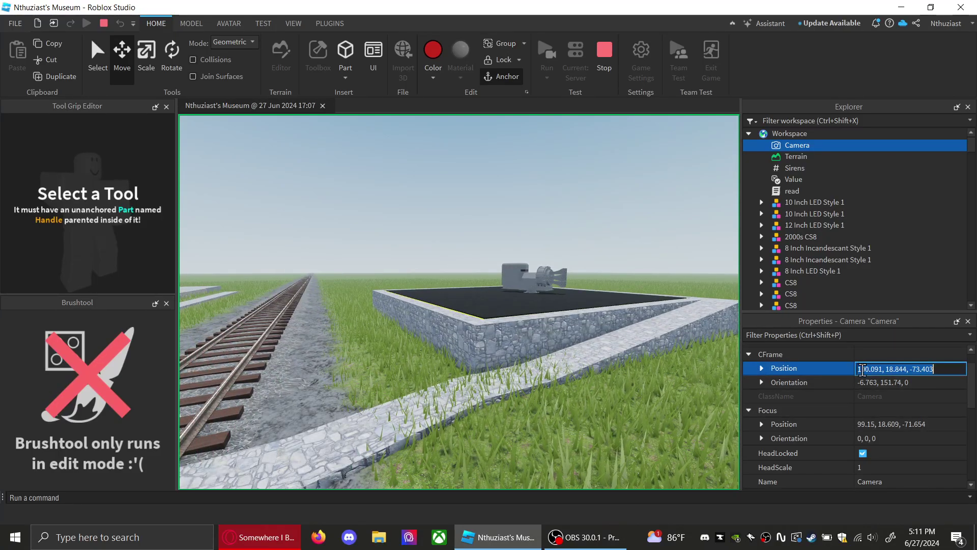
text(9)
key(Return)
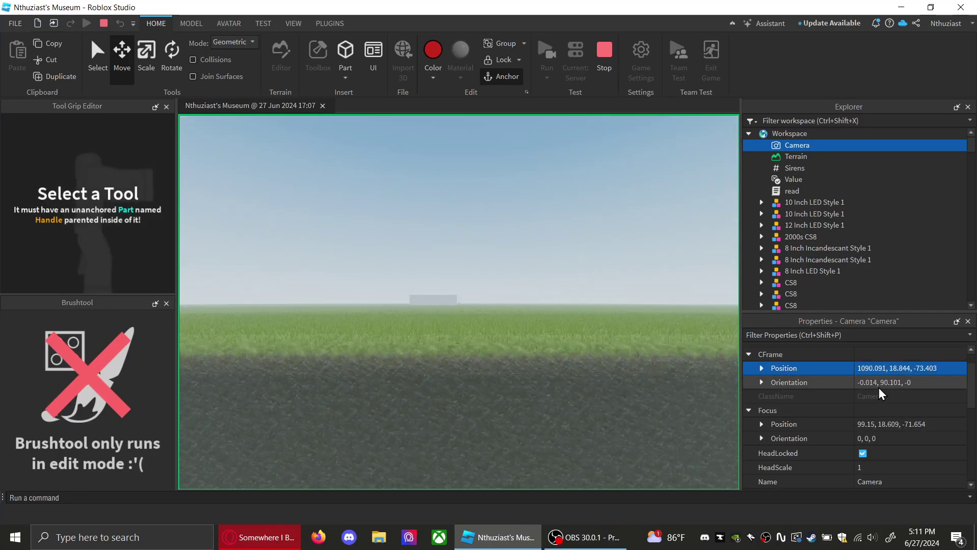
Raise the camera above the grass, and increase its CFrame position X to roughly 10,000, clearing the selection at the end
middle_drag(573, 305, 574, 304)
click(860, 367)
text(089.514, 50.597, -82.806)
key(Return)
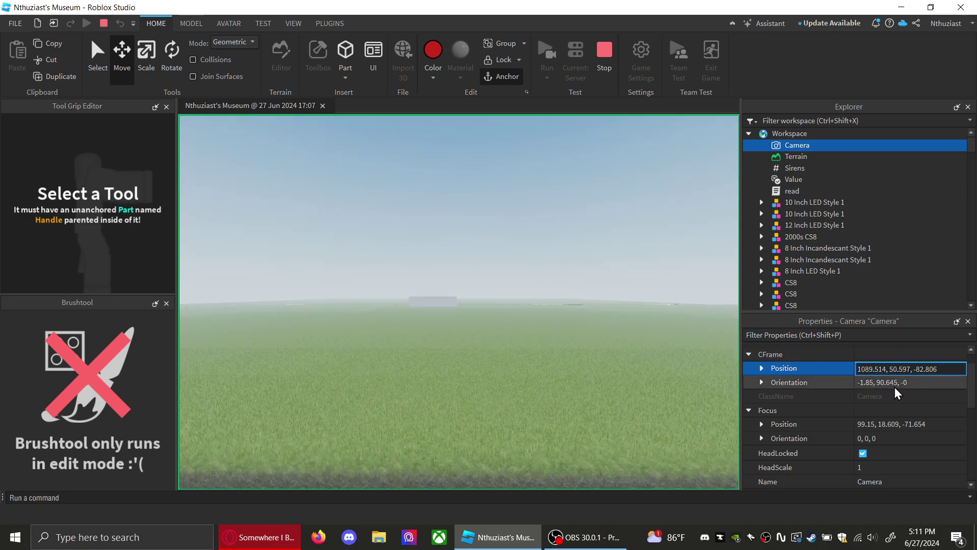
click(606, 281)
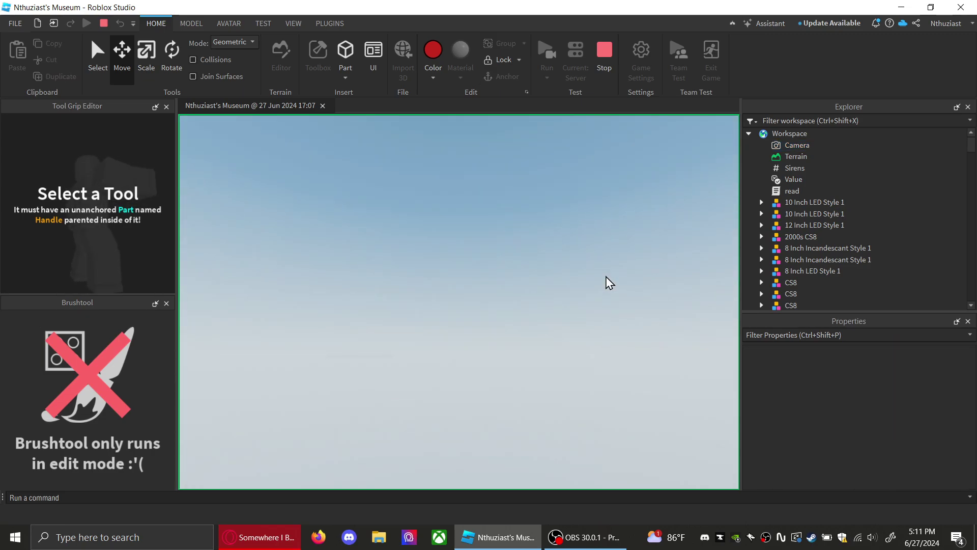
Turn on the VictorySiren's On value to start the siren from the distant camera position
scroll(784, 204, down, 10)
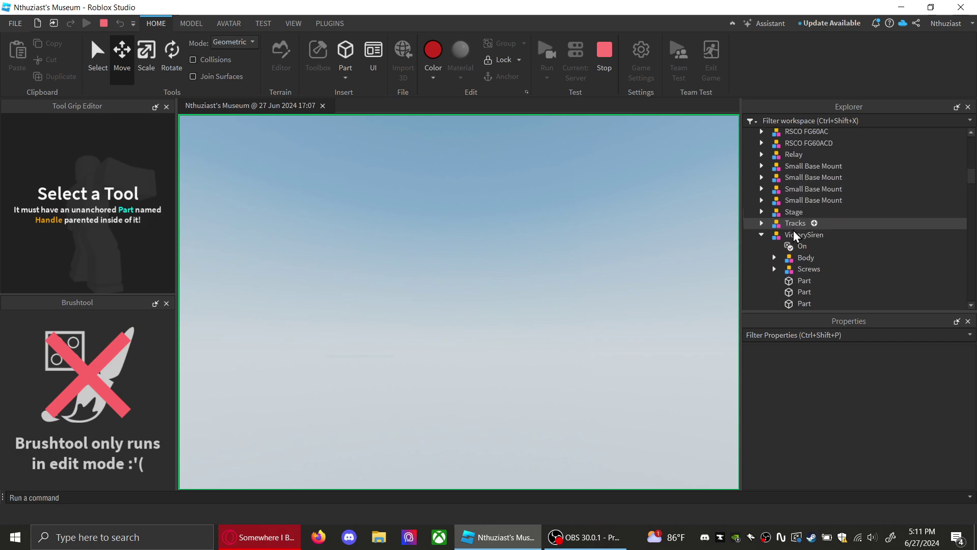
click(802, 182)
click(863, 439)
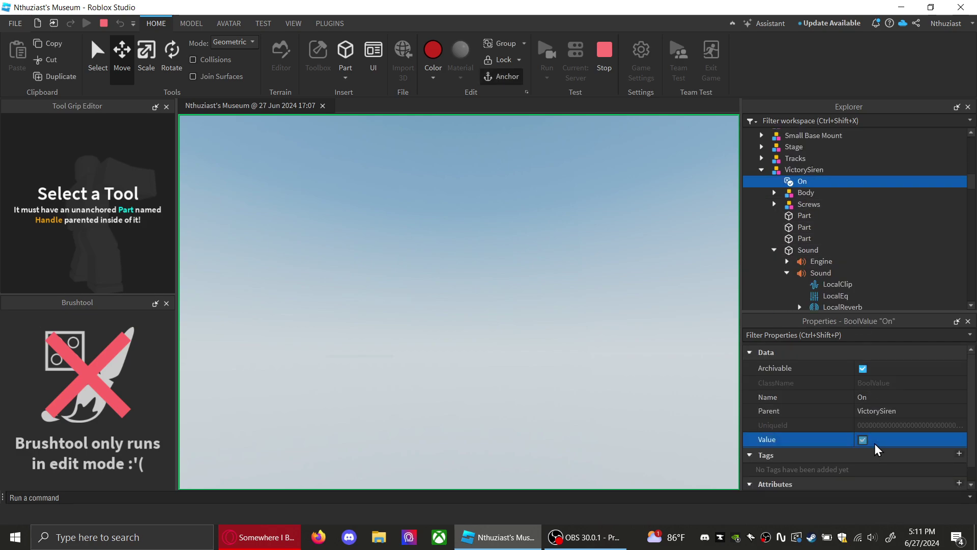
Examine the playback properties of the Sound object and the transform of its parent Sound part in the VictorySiren
click(807, 250)
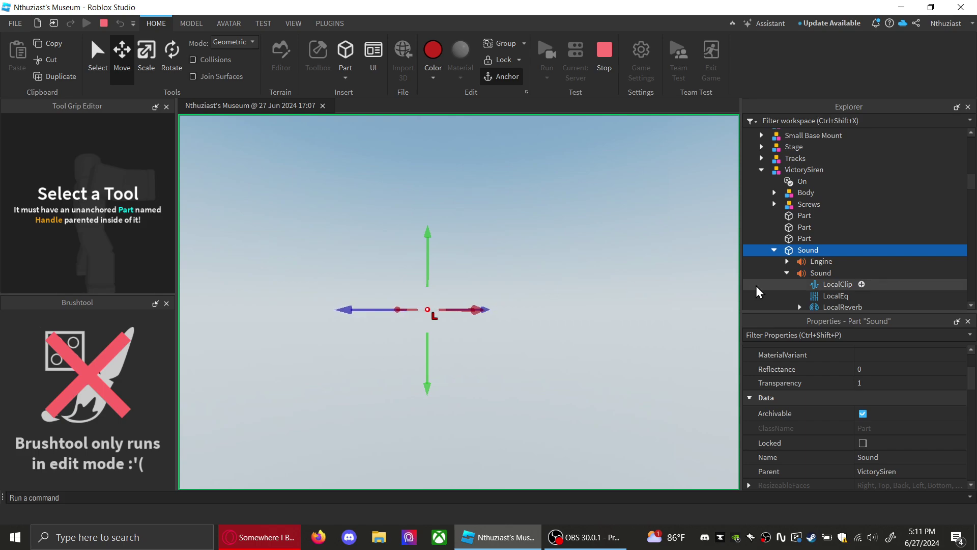
click(787, 274)
click(804, 275)
scroll(862, 426, down, 5)
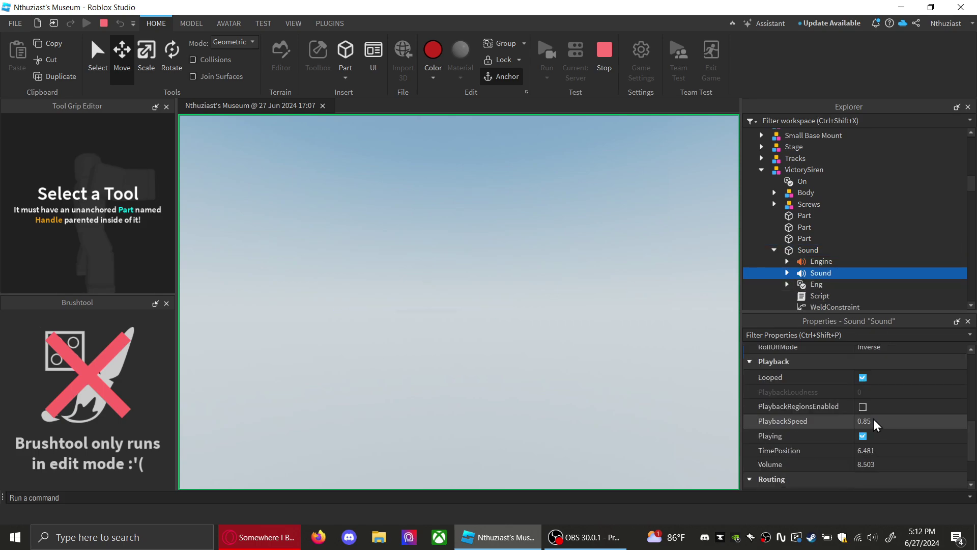
click(808, 251)
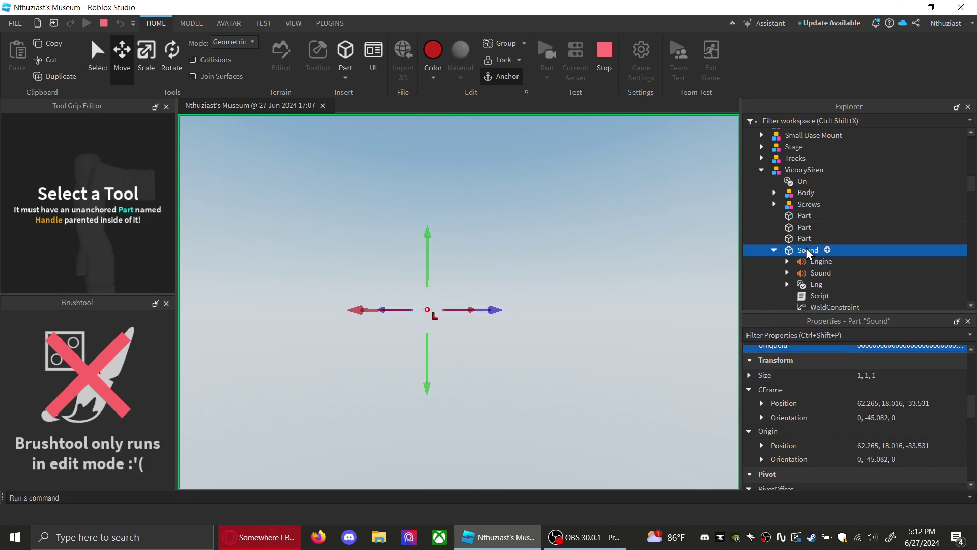
Move the camera farther from the siren by setting its CFrame position X to 20100.139
scroll(808, 198, up, 10)
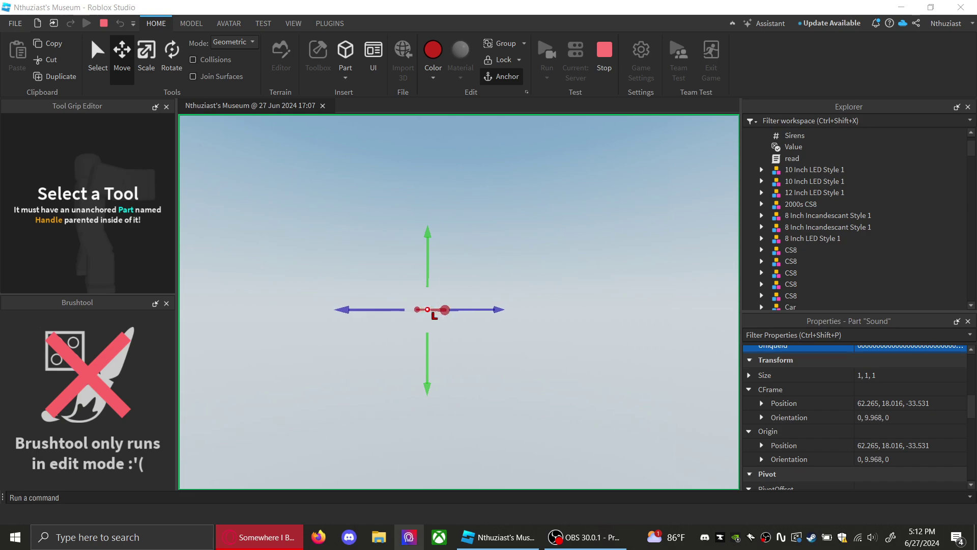
click(498, 537)
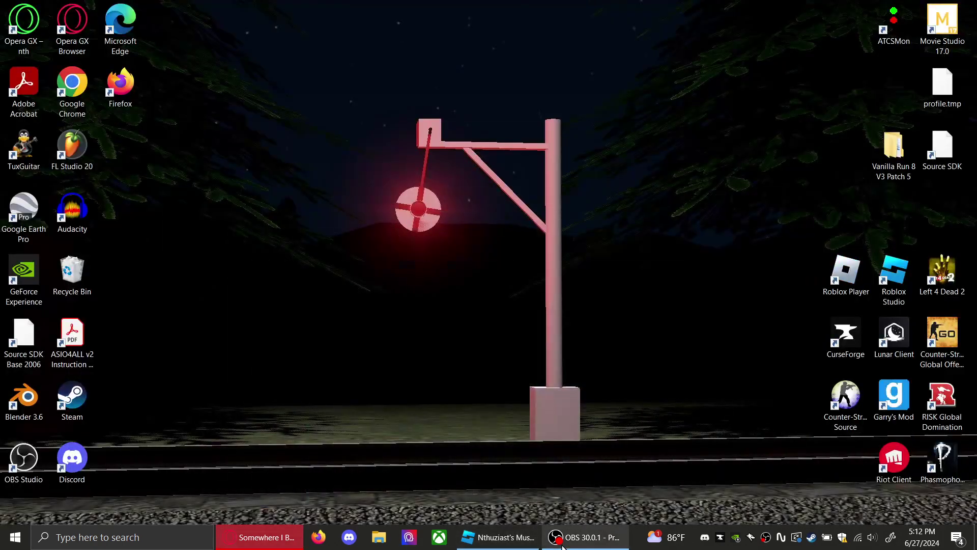
click(498, 537)
scroll(865, 183, up, 2)
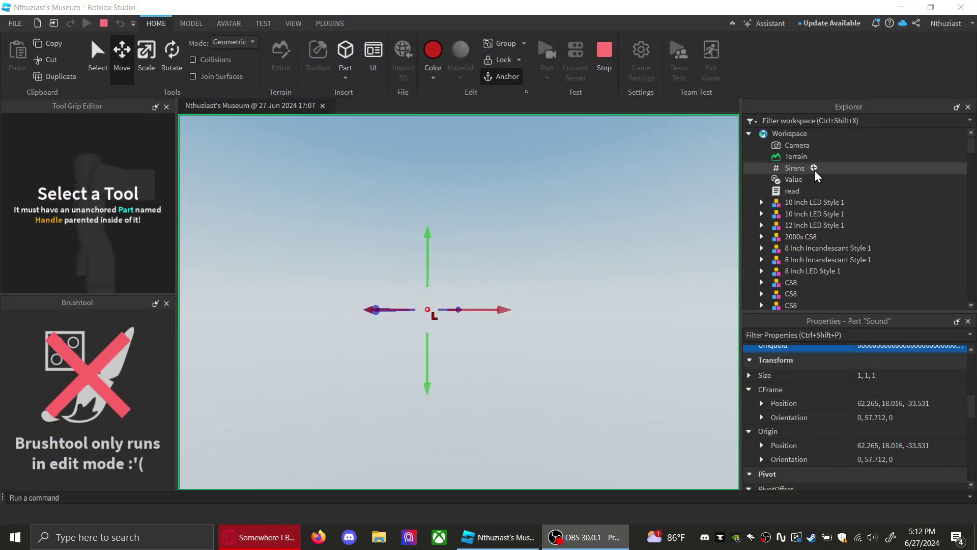
click(797, 146)
scroll(861, 395, up, 5)
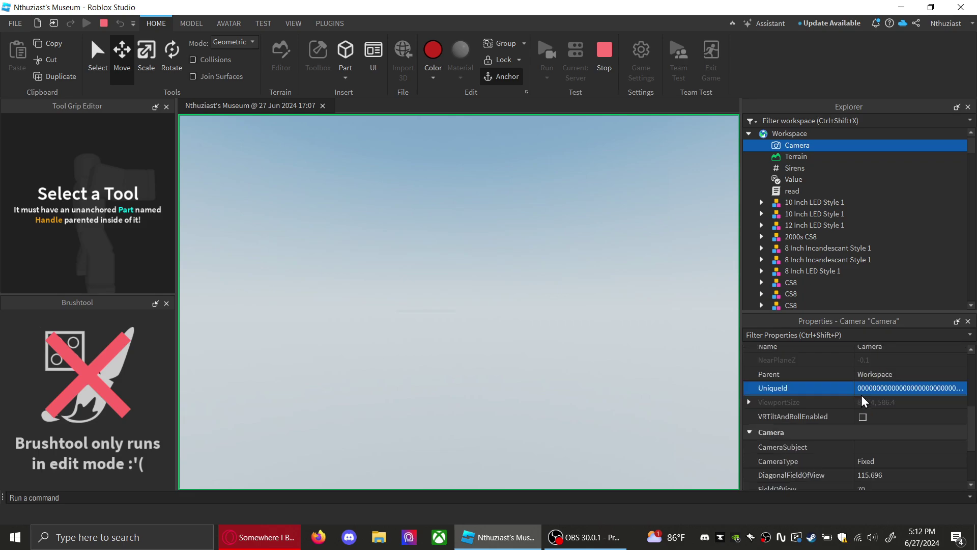
click(861, 385)
key(Home)
key(Delete)
text(2)
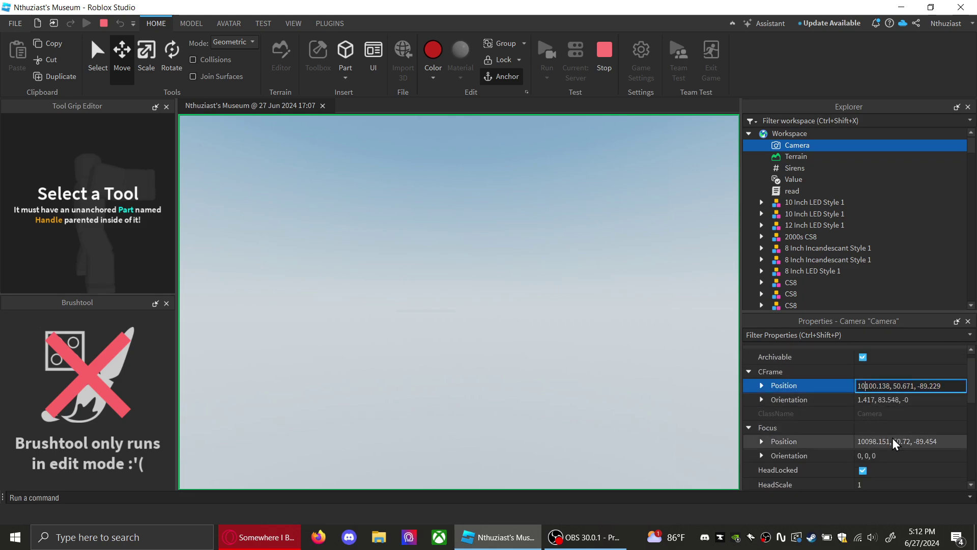
key(Return)
Select the VictorySiren's Sound part together with the On value, and turn the On value off
scroll(840, 250, down, 3)
scroll(835, 249, down, 6)
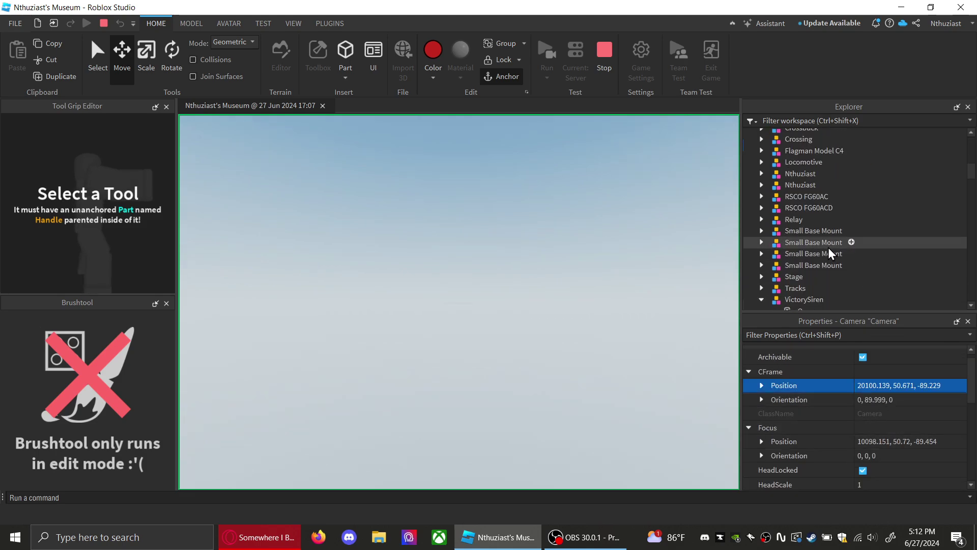
double_click(807, 268)
scroll(811, 269, down, 4)
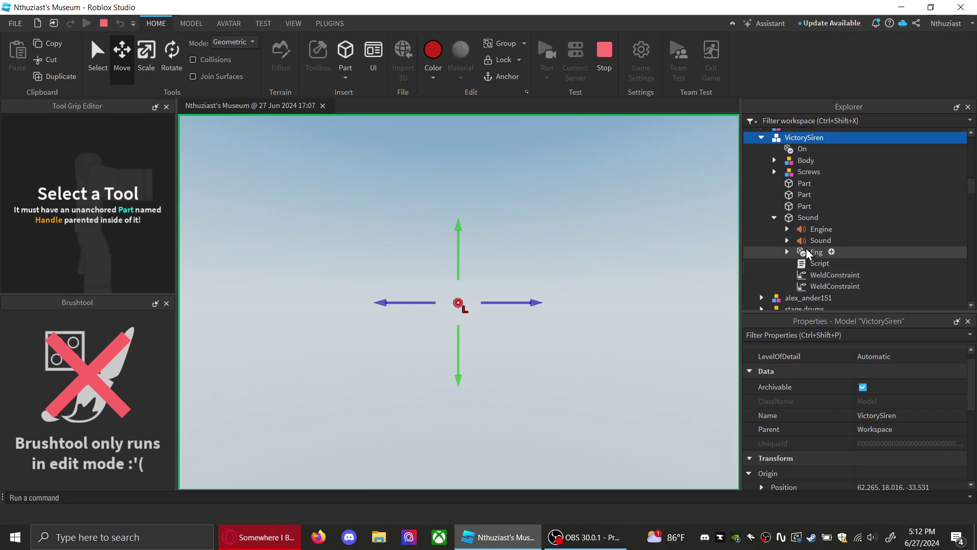
click(804, 219)
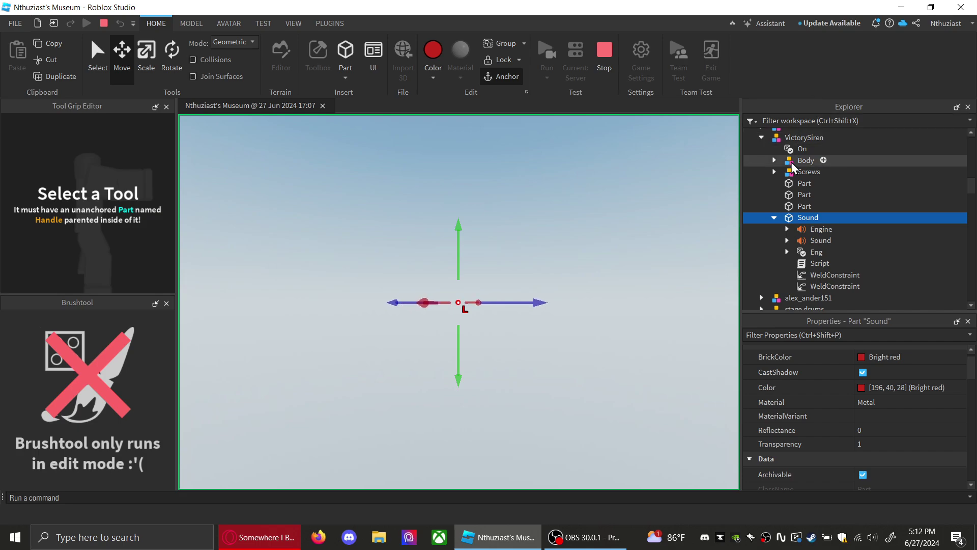
ctrl+click(802, 149)
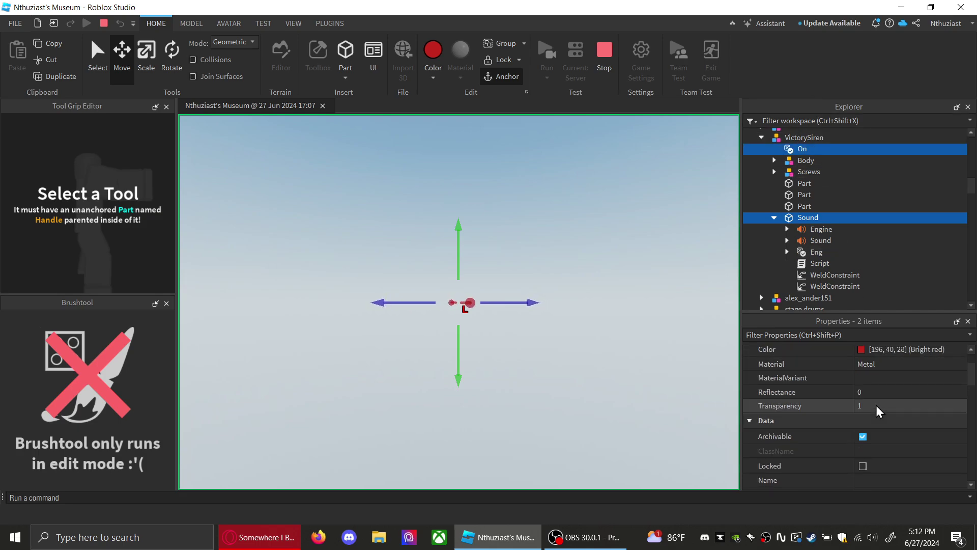
scroll(876, 407, down, 3)
click(876, 436)
scroll(871, 417, up, 3)
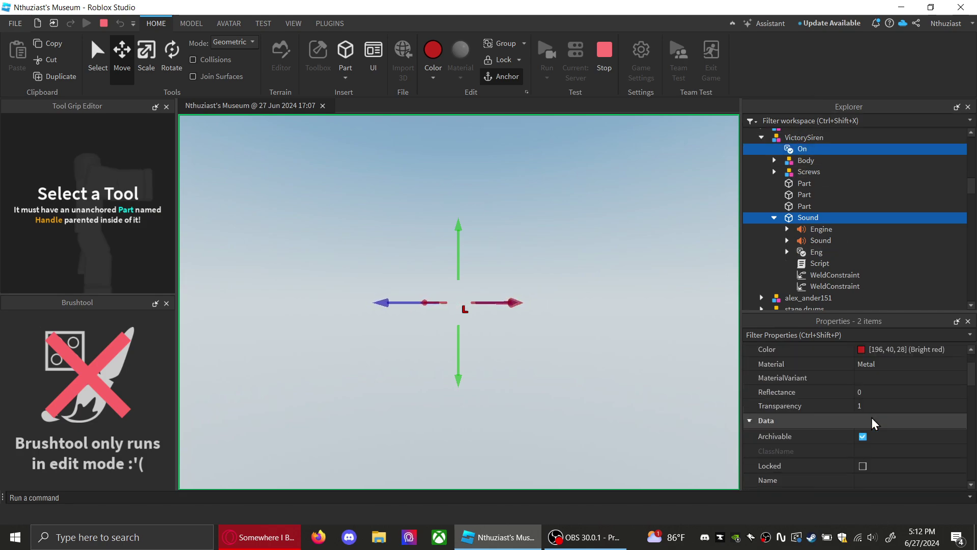
scroll(872, 418, down, 4)
click(867, 402)
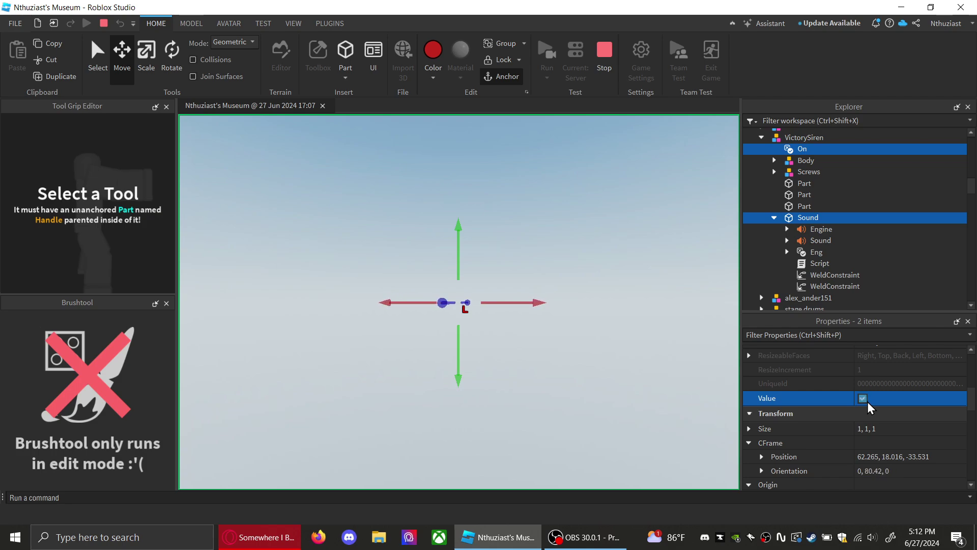
click(868, 401)
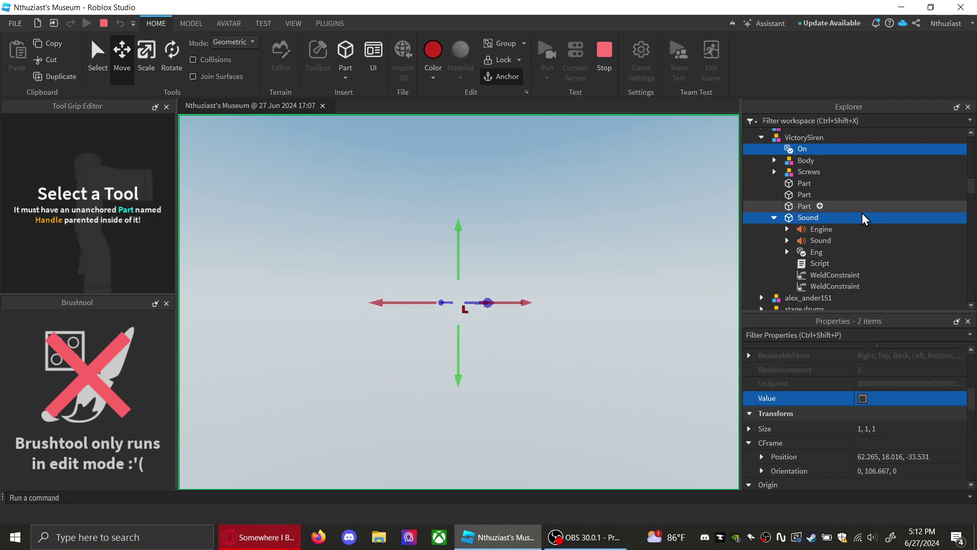
scroll(865, 215, up, 4)
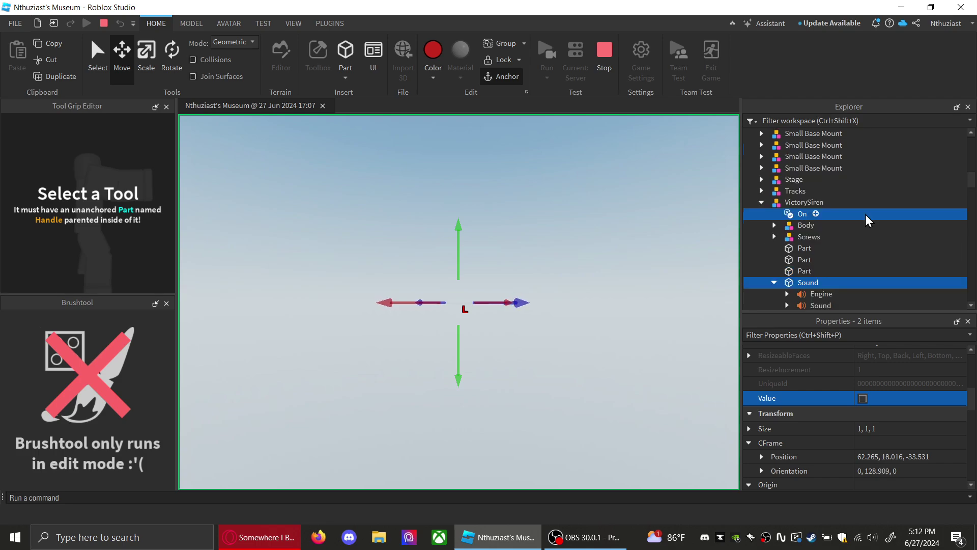
Check the Camera's CFrame position and the state of the VictorySiren's On value
scroll(865, 215, up, 10)
click(782, 146)
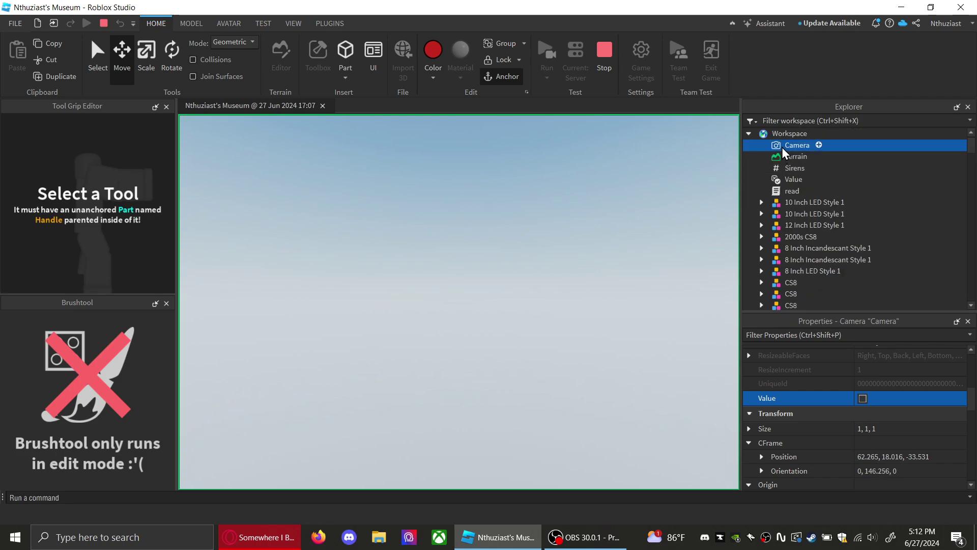
scroll(890, 405, up, 3)
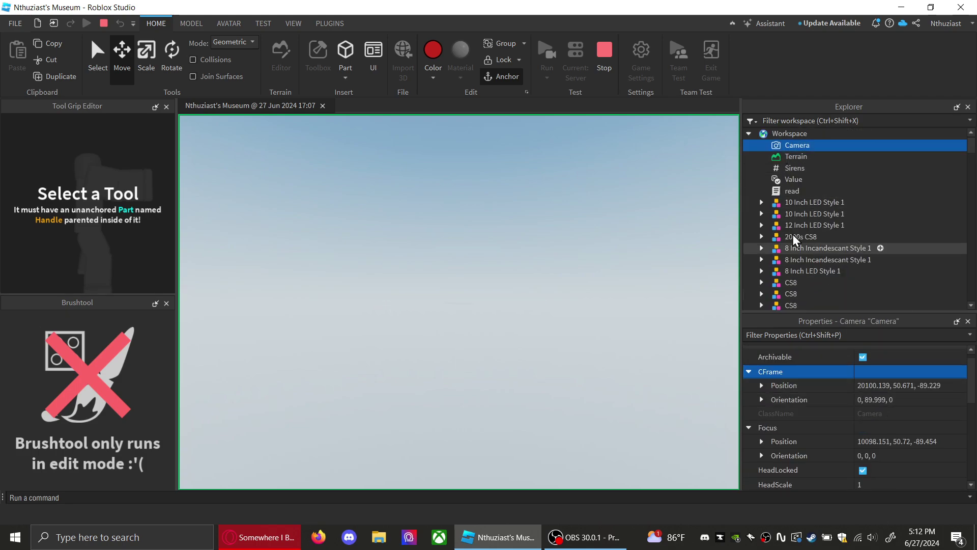
scroll(793, 229, down, 5)
scroll(794, 224, down, 4)
click(796, 279)
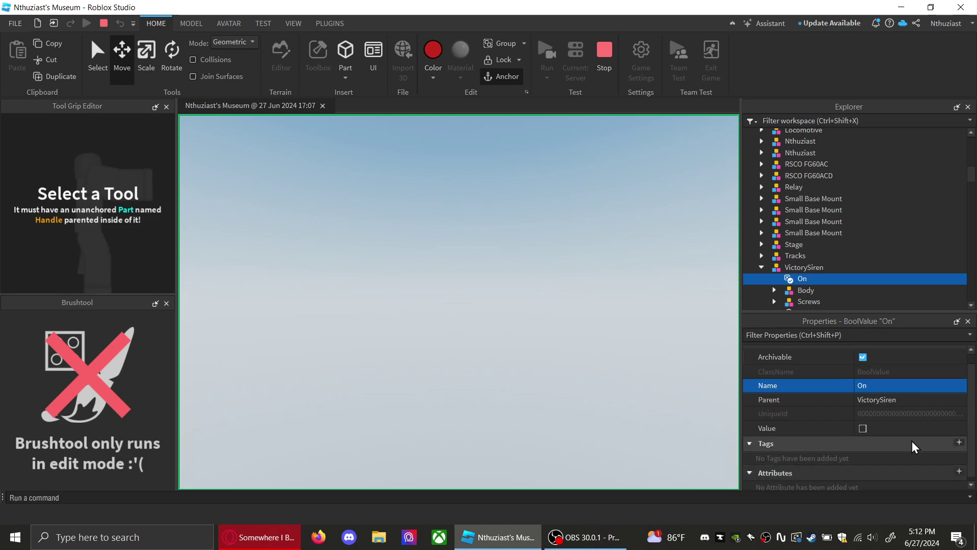
Bring the camera closer to the siren by setting its CFrame position X to 5100.139
scroll(848, 235, up, 10)
click(794, 145)
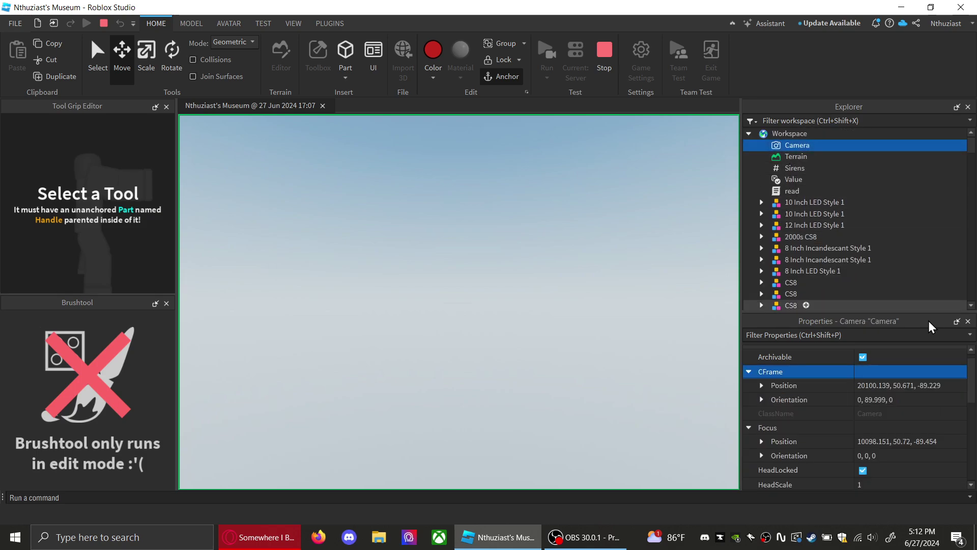
click(872, 385)
key(Home)
key(Delete)
key(Delete)
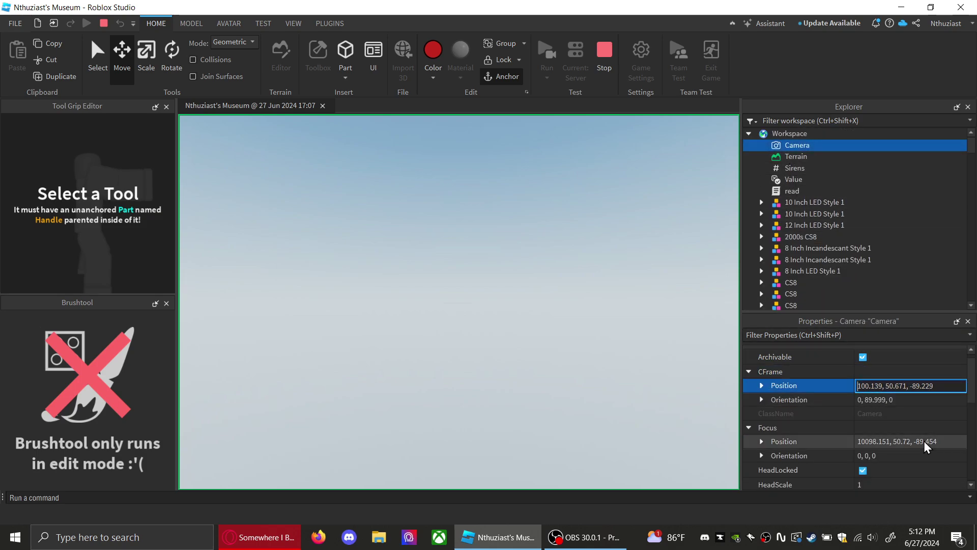
text(5)
key(Return)
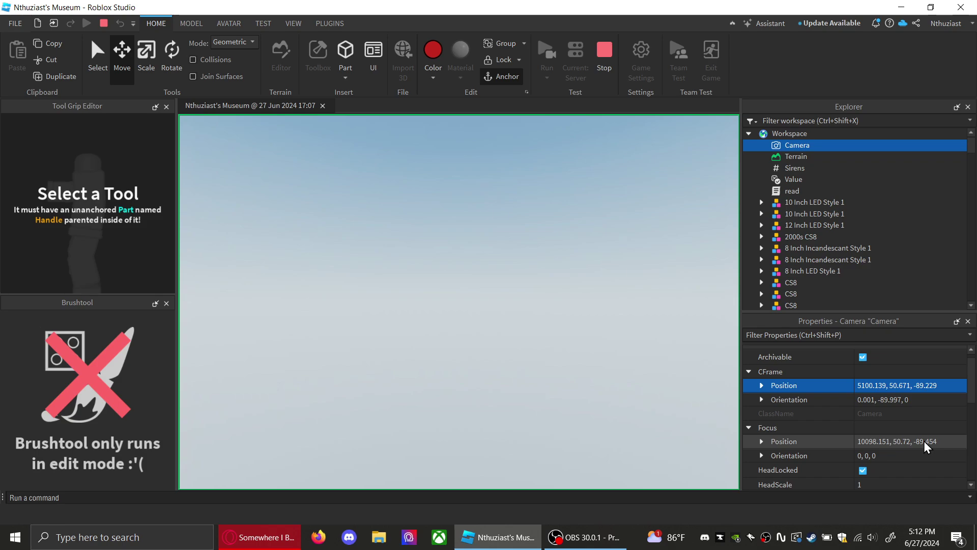
Select the parent part of the VictorySiren's Sound object and focus the camera on it
scroll(891, 254, down, 10)
scroll(810, 241, down, 2)
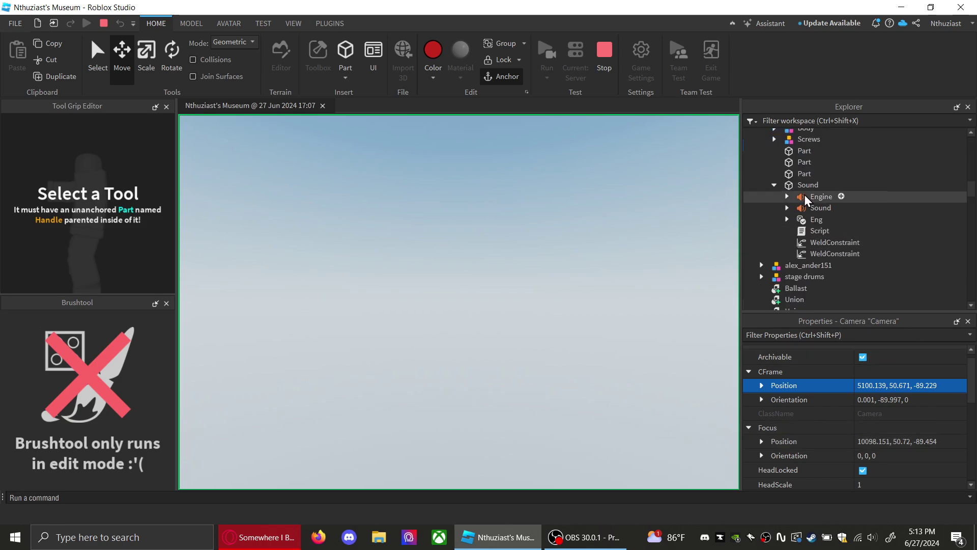
click(806, 186)
click(815, 208)
right_click(595, 227)
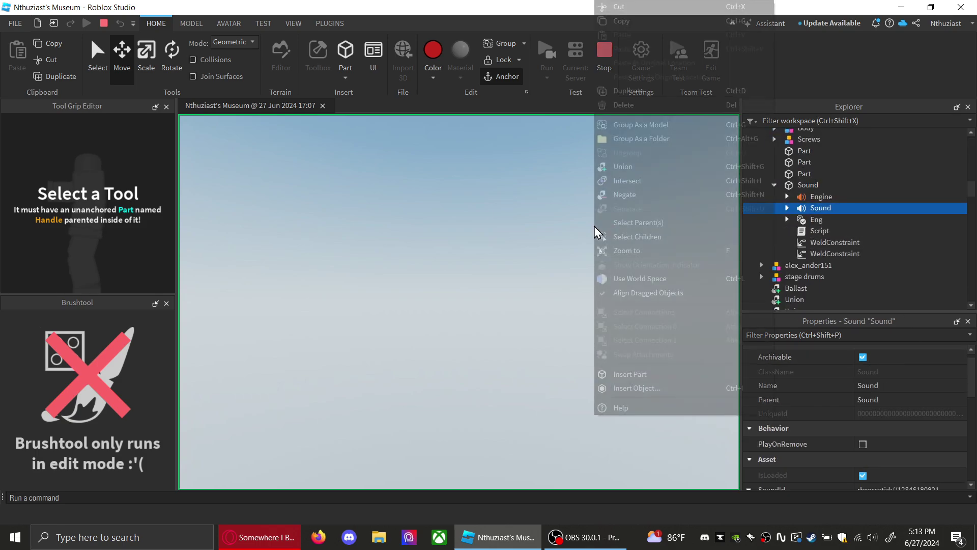
click(603, 221)
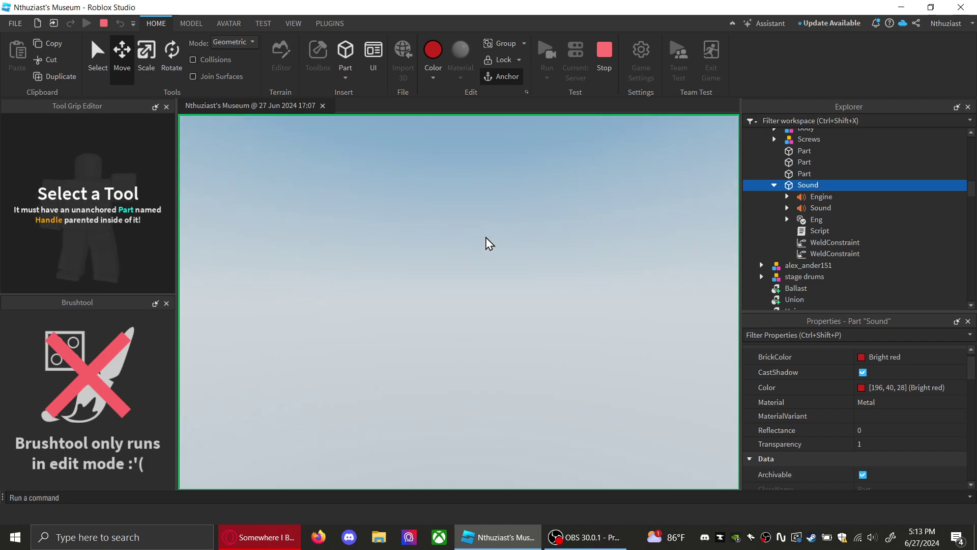
key(f)
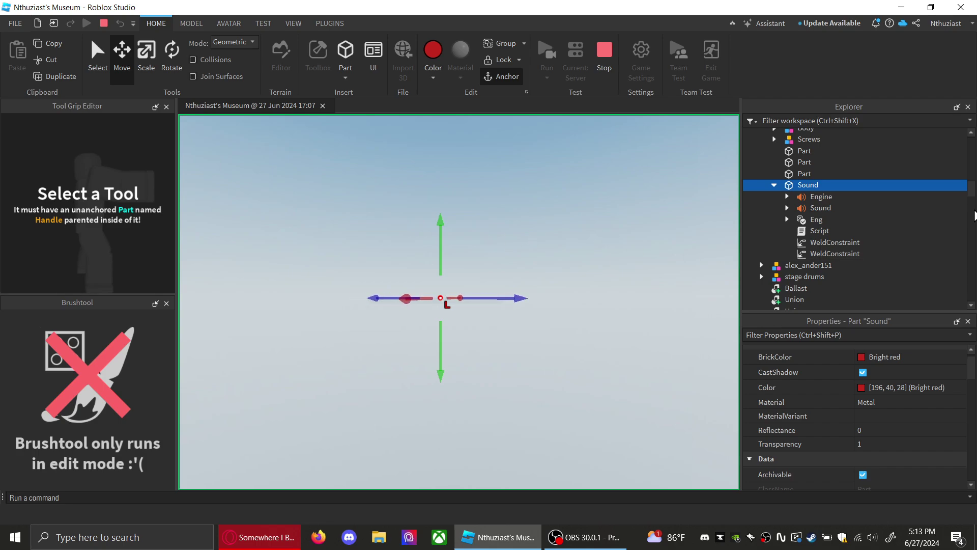
Try to bring the camera closer by setting its Focus position X to 2501.175
scroll(945, 199, up, 15)
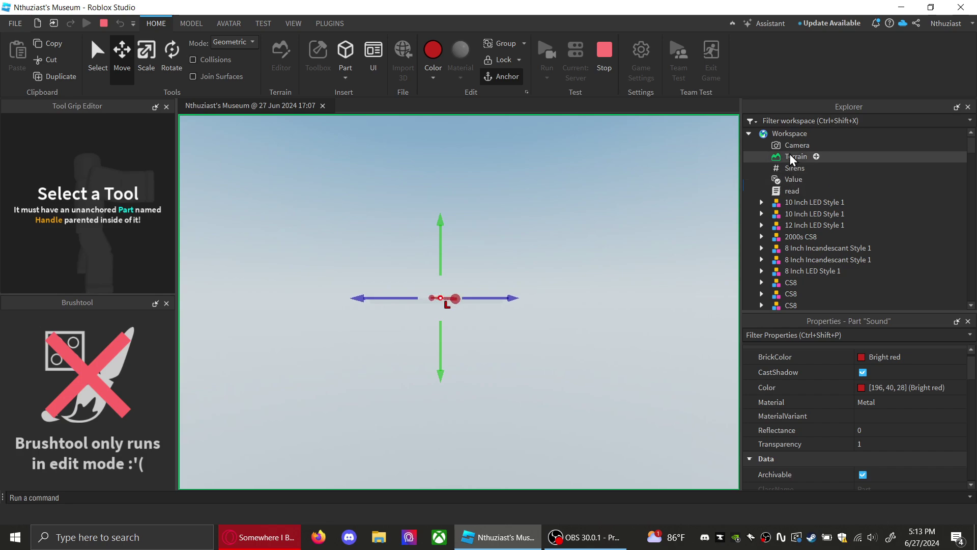
click(790, 146)
scroll(865, 427, down, 5)
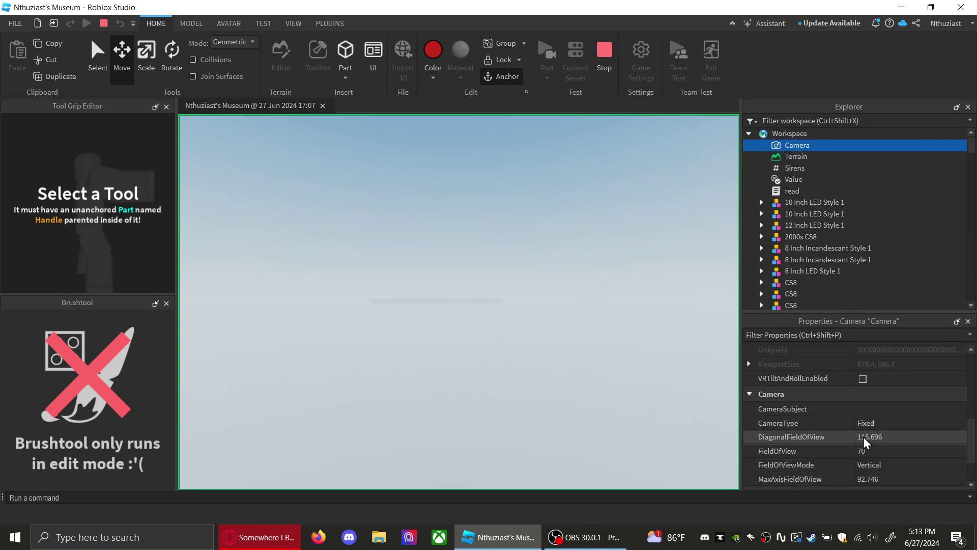
scroll(863, 433, down, 4)
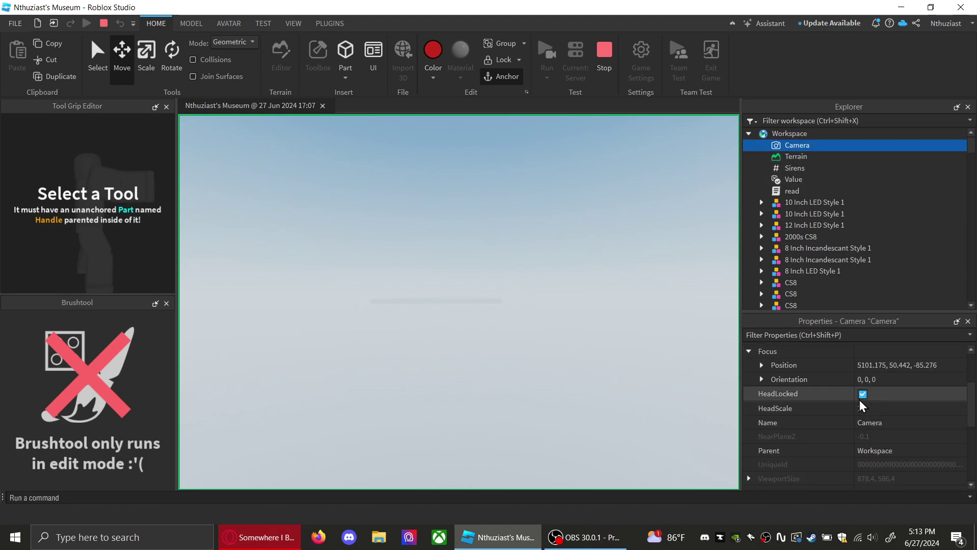
click(865, 365)
click(862, 365)
key(Delete)
key(Home)
text(2)
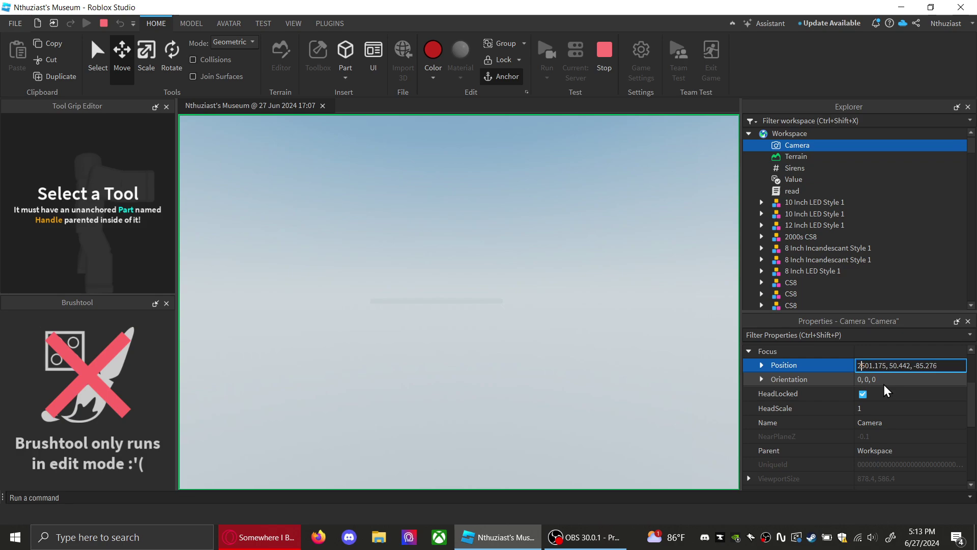
key(Return)
Select the Sound part in the VictorySiren again and center the view on it
scroll(855, 245, down, 10)
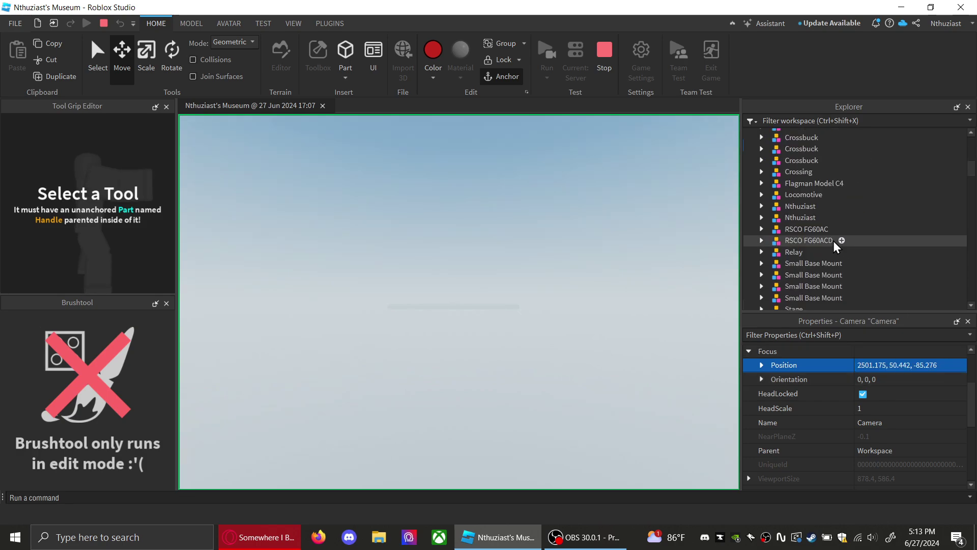
scroll(801, 268, down, 5)
click(808, 250)
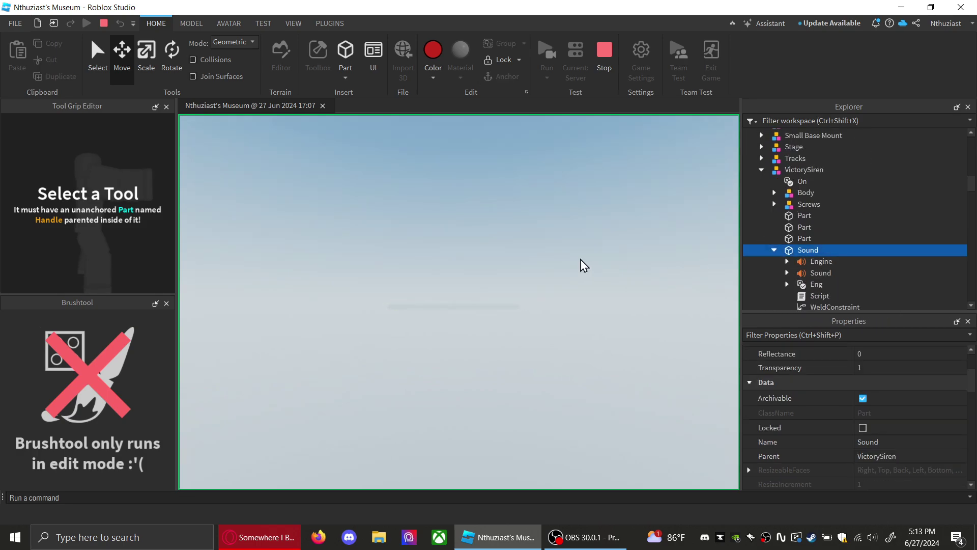
click(584, 265)
click(745, 251)
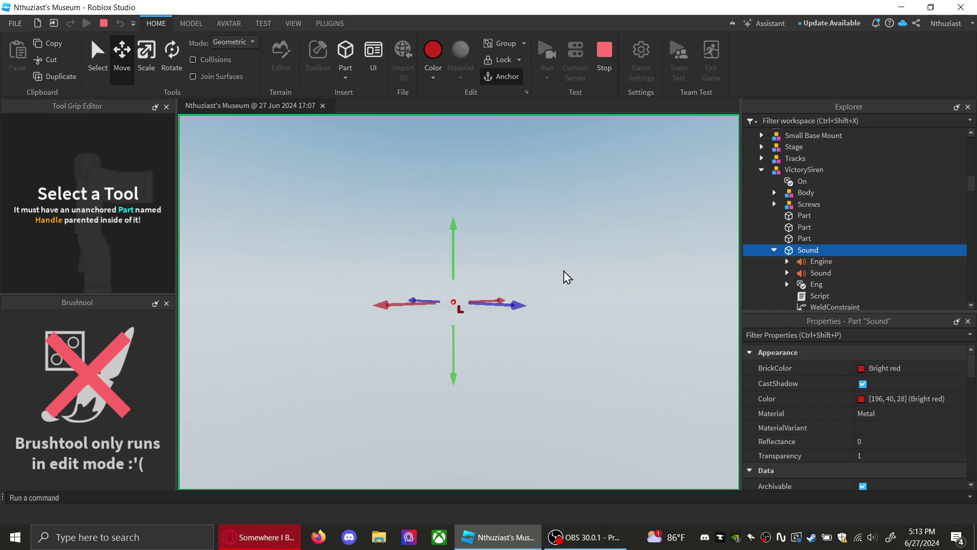
Move the camera nearer to the siren by setting its CFrame position X to 2503.249
scroll(802, 218, up, 15)
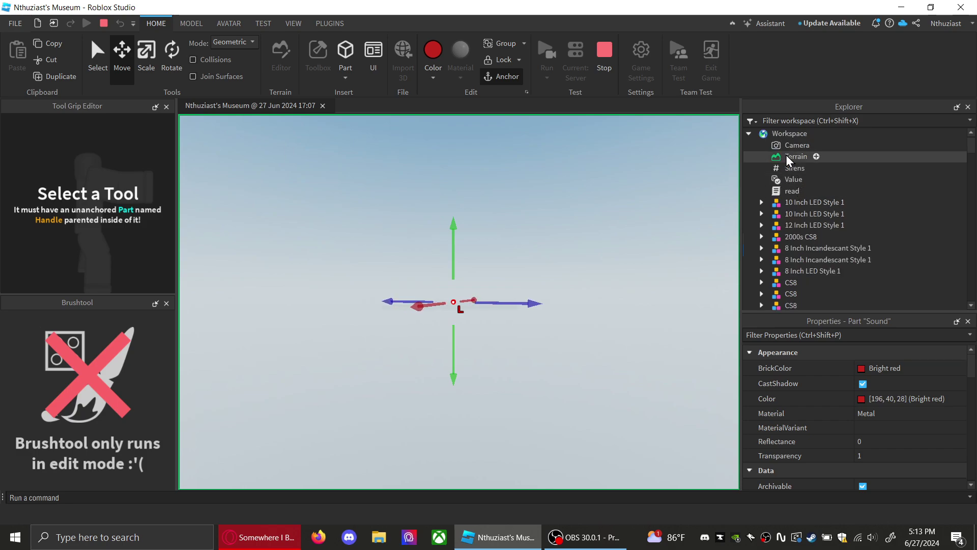
click(794, 145)
scroll(865, 448, down, 2)
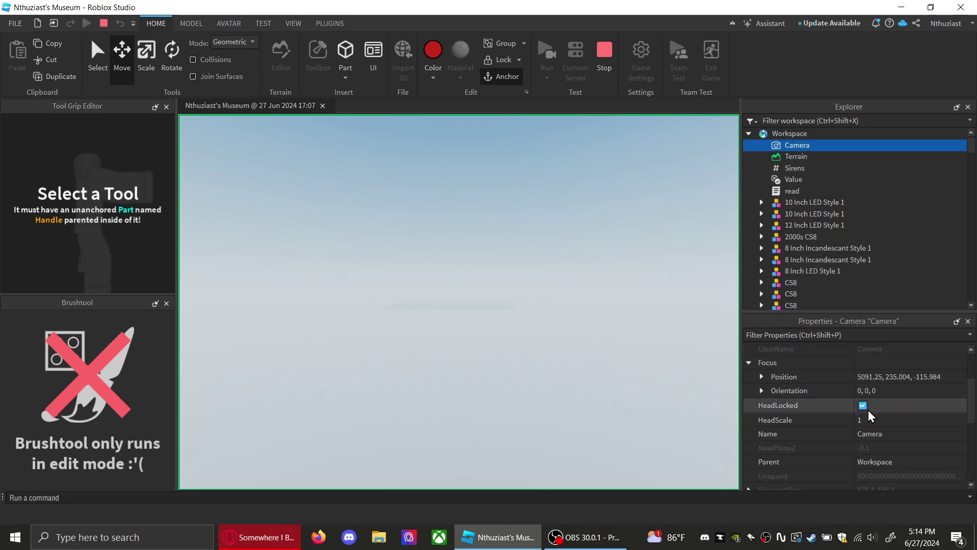
click(865, 377)
scroll(864, 369, up, 1)
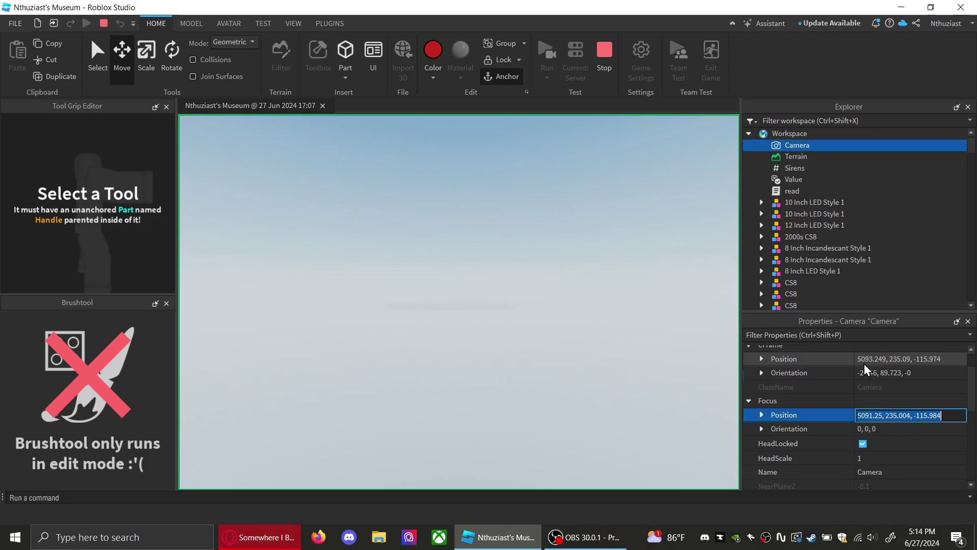
click(866, 361)
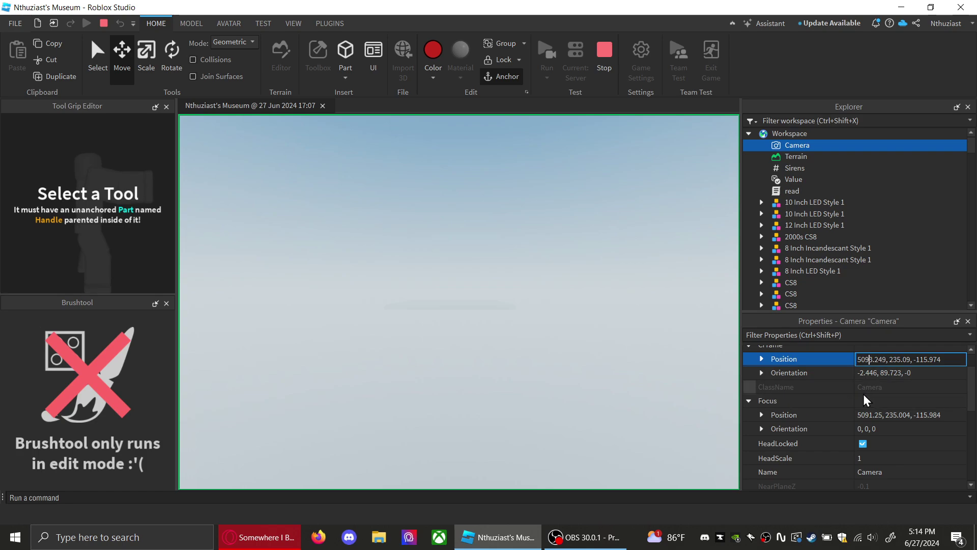
key(BackSpace)
key(BackSpace)
key(Left)
text(250)
key(Return)
Focus the camera on the VictorySiren's Sound part and fly forward until the edge of the museum ground is in view
scroll(794, 215, down, 4)
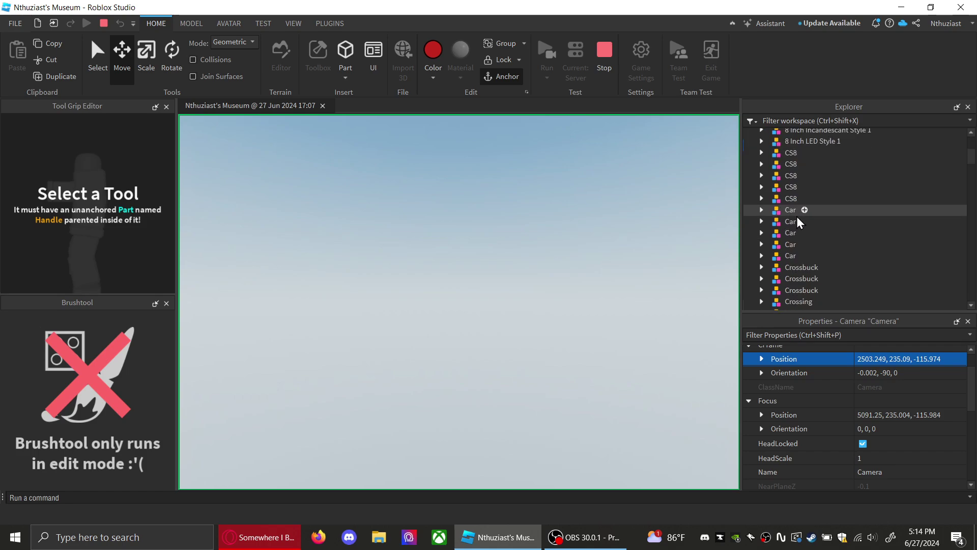
scroll(799, 224, down, 10)
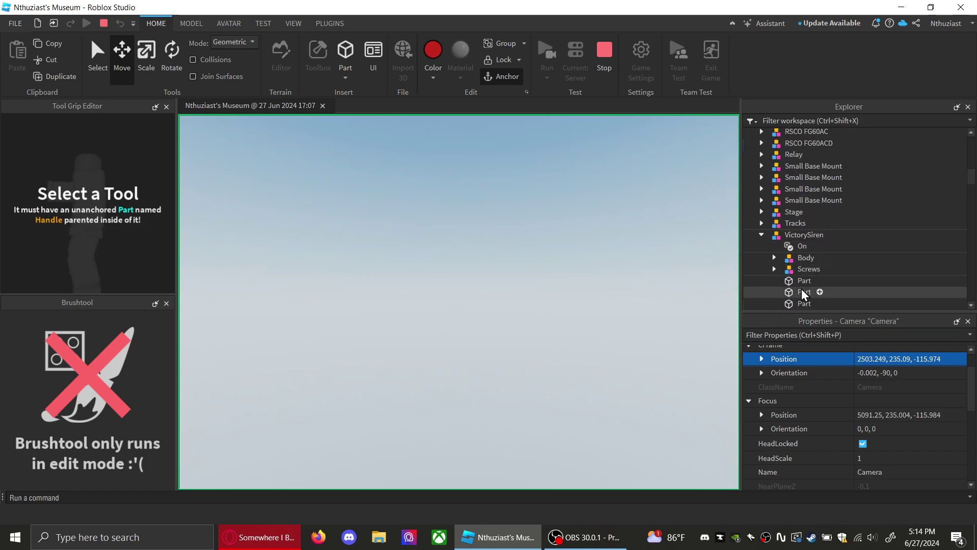
scroll(801, 282, down, 3)
click(809, 218)
click(627, 252)
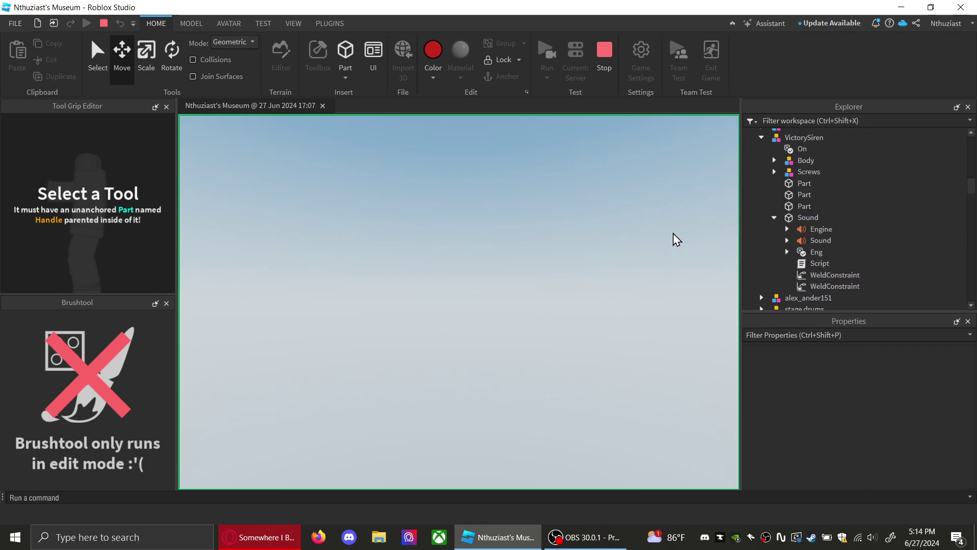
click(807, 218)
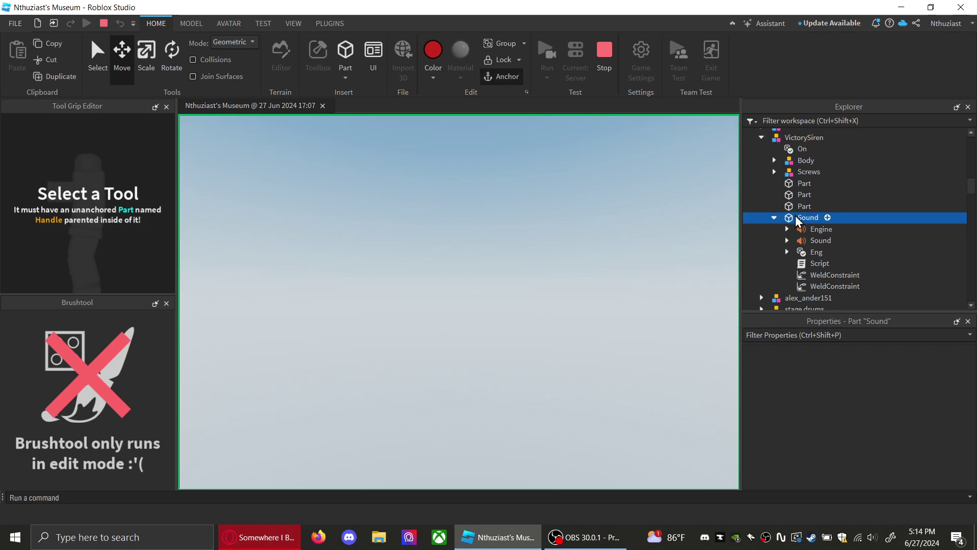
scroll(860, 387, down, 3)
key(f)
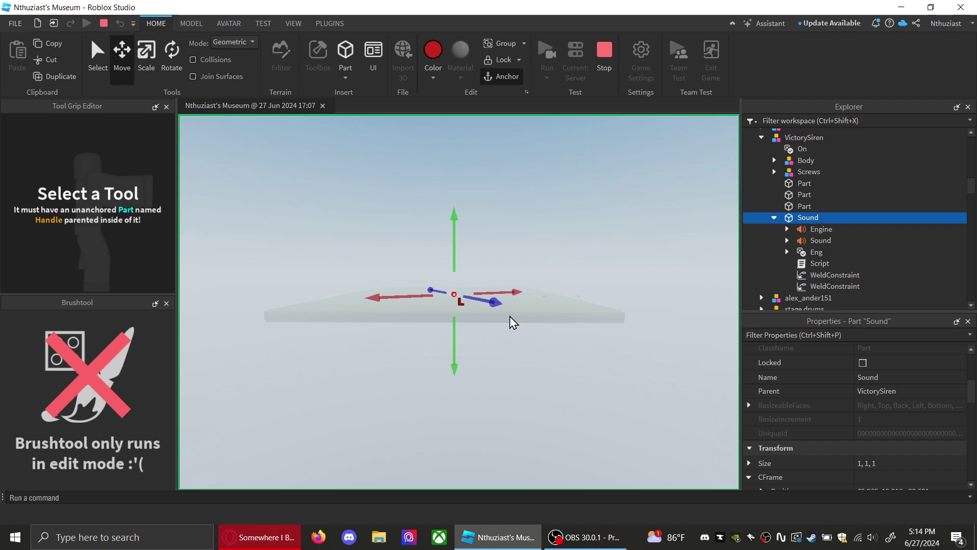
key(w)
key(e)
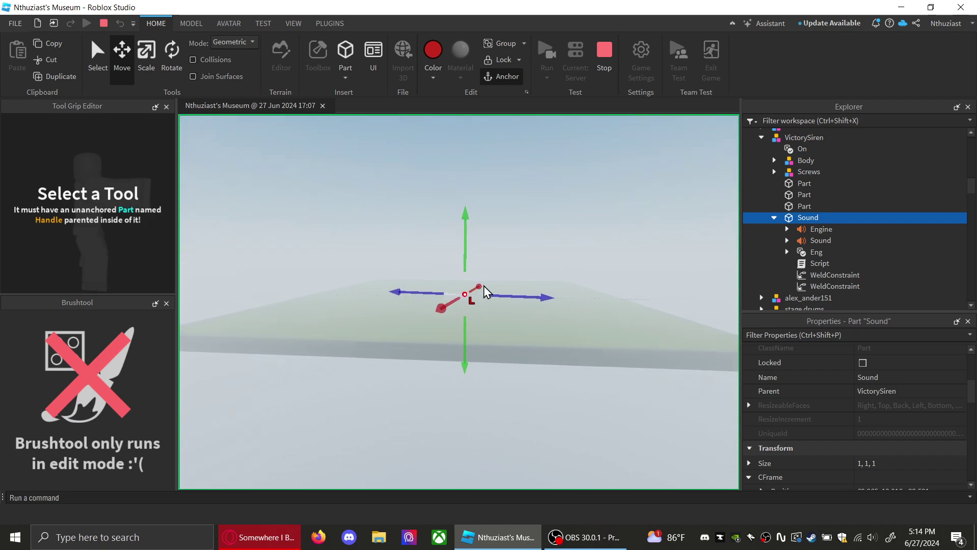
Show the Camera's CFrame position and fly the camera across the grass up to the VictorySiren on its platform
scroll(840, 168, up, 10)
scroll(810, 178, up, 5)
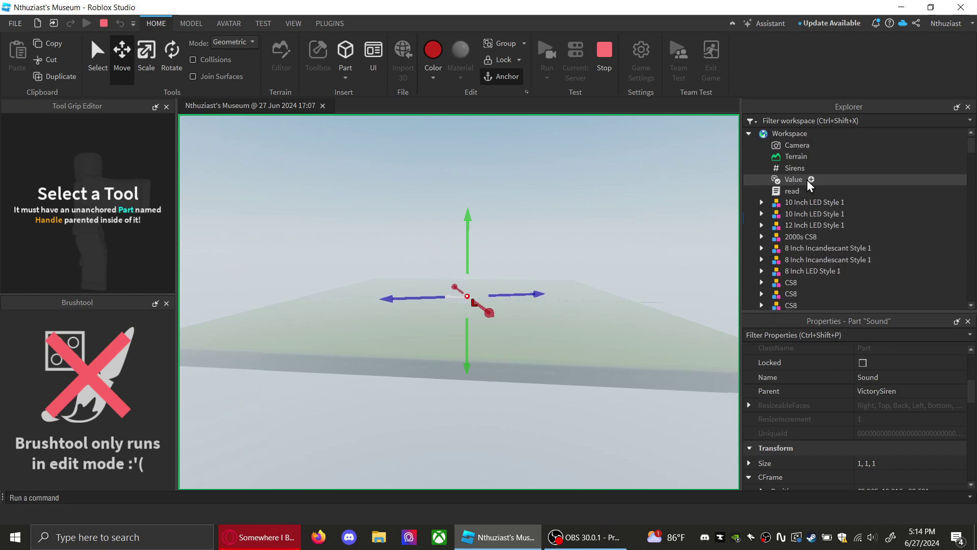
click(795, 145)
scroll(874, 366, down, 5)
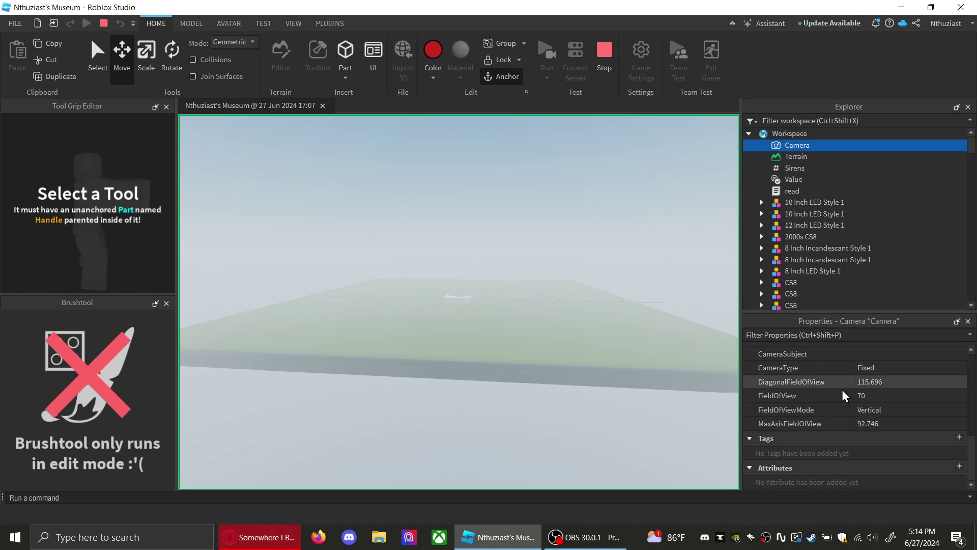
scroll(842, 389, up, 5)
key(w)
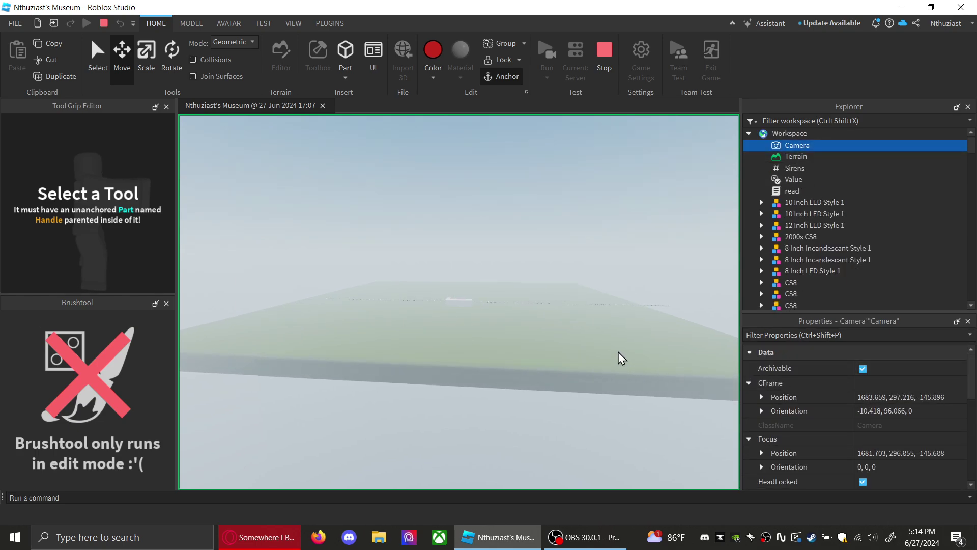
key(w)
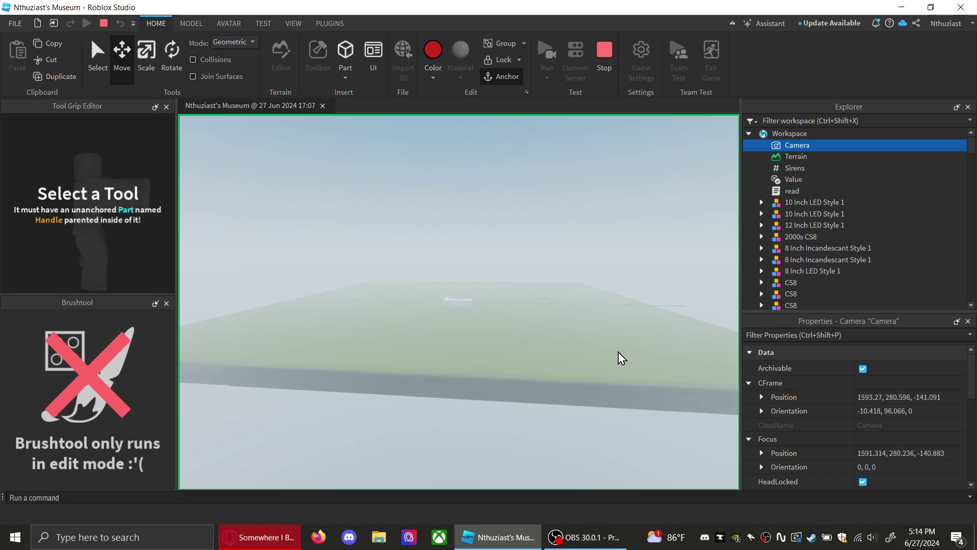
key(w)
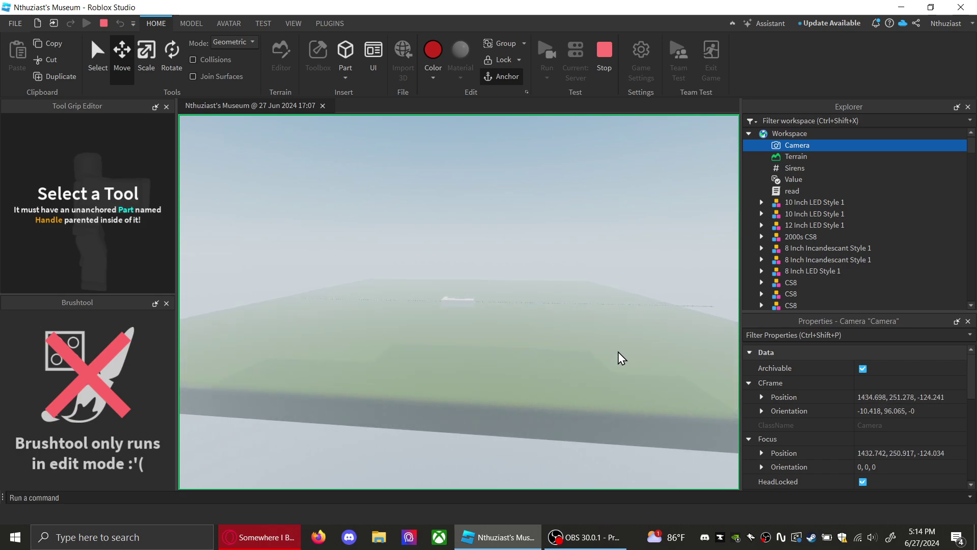
key(w)
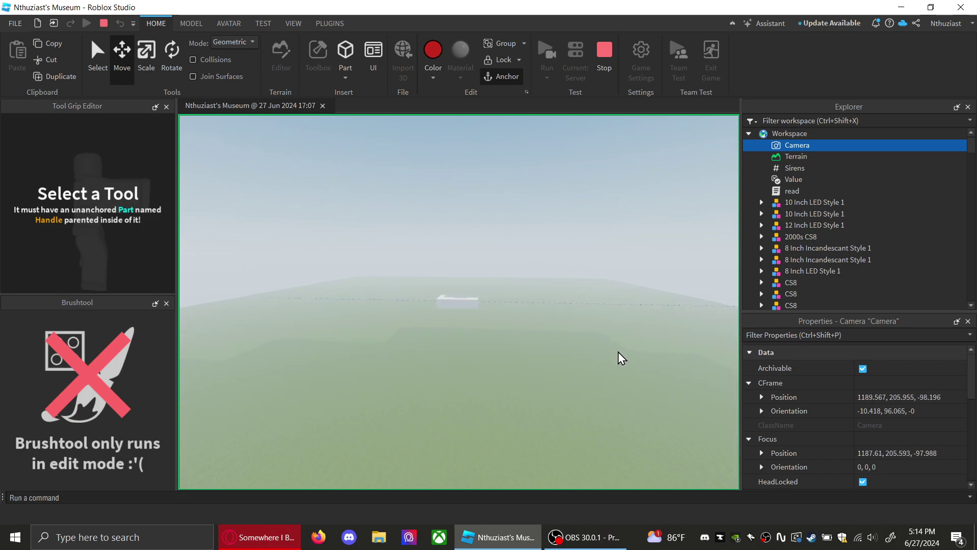
key(w)
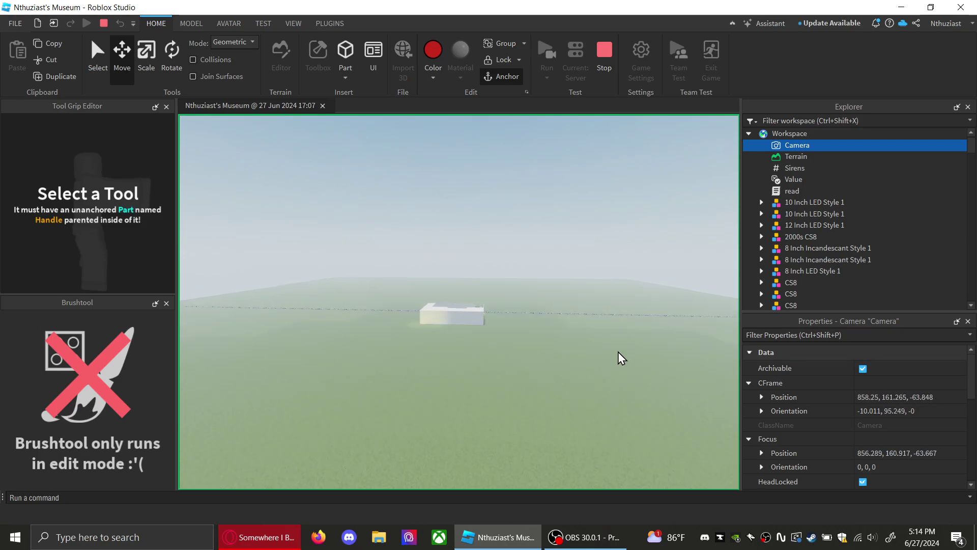
key(w)
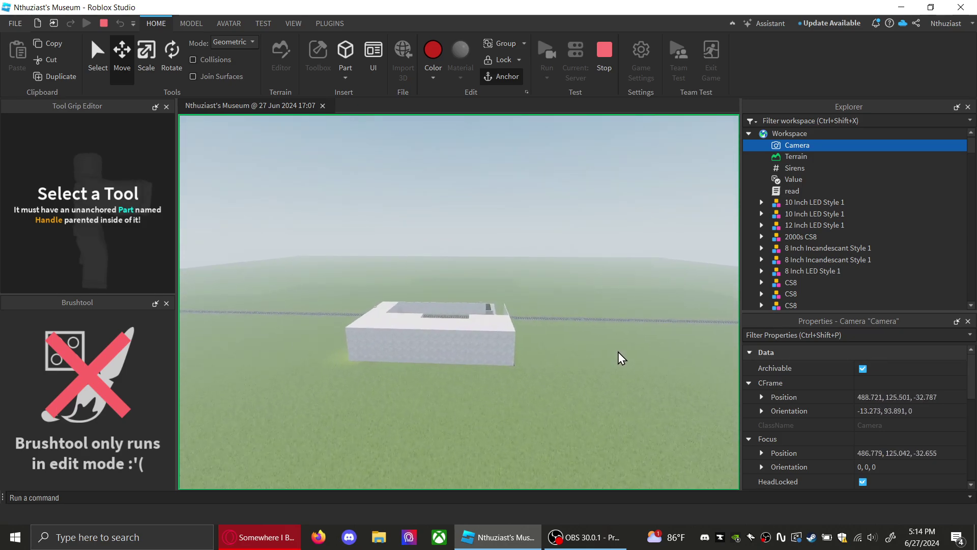
key(w)
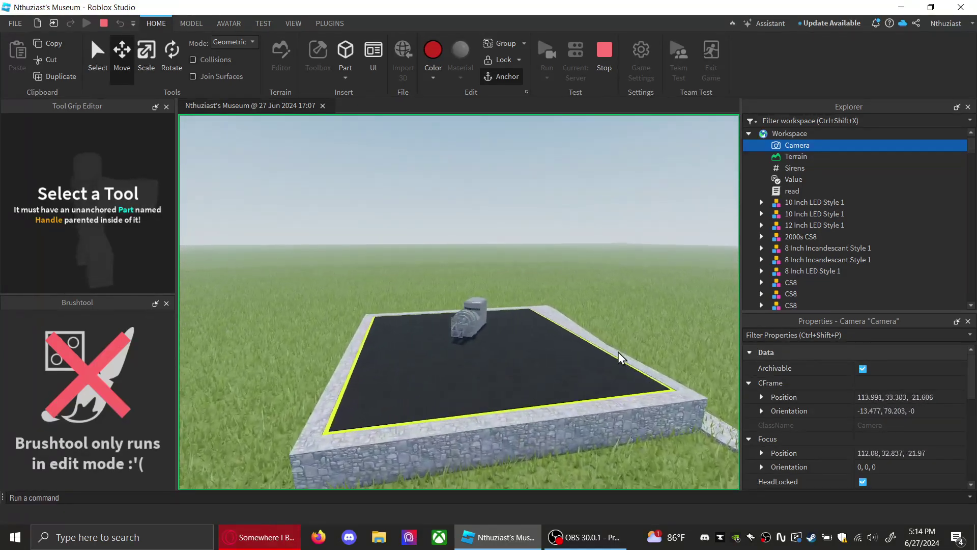
key(w)
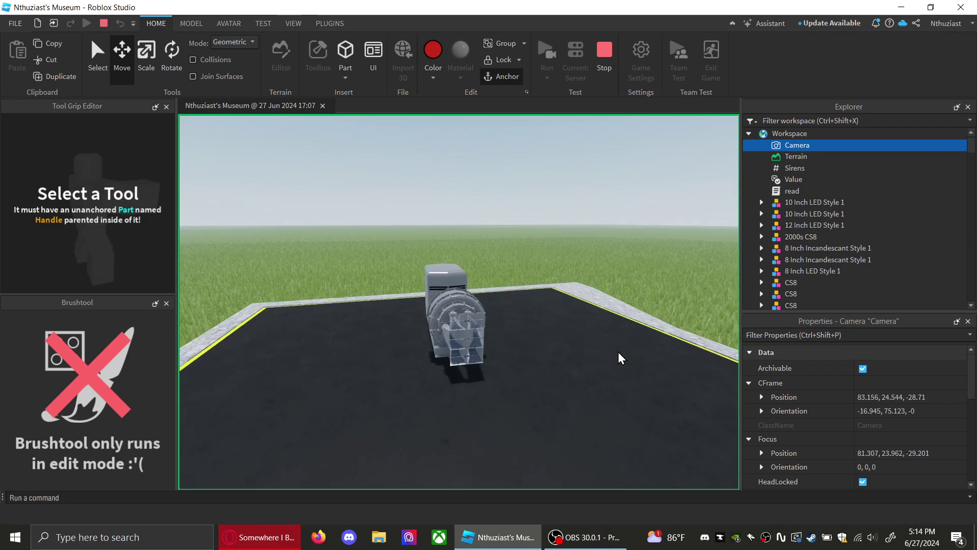
Locate the VictorySiren's On value, clear the selection, and fly around to a close view of the siren's rear housing
scroll(857, 273, down, 10)
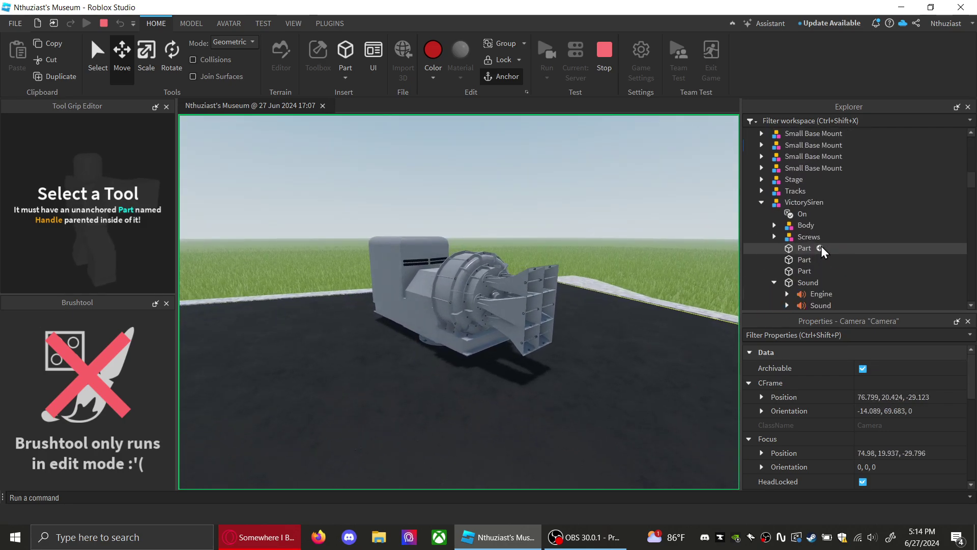
click(800, 214)
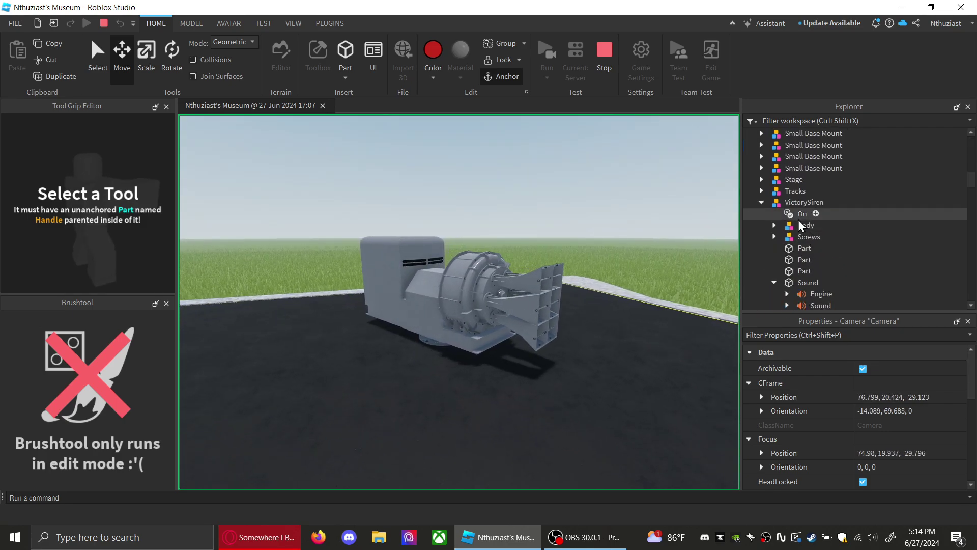
click(664, 399)
key(w)
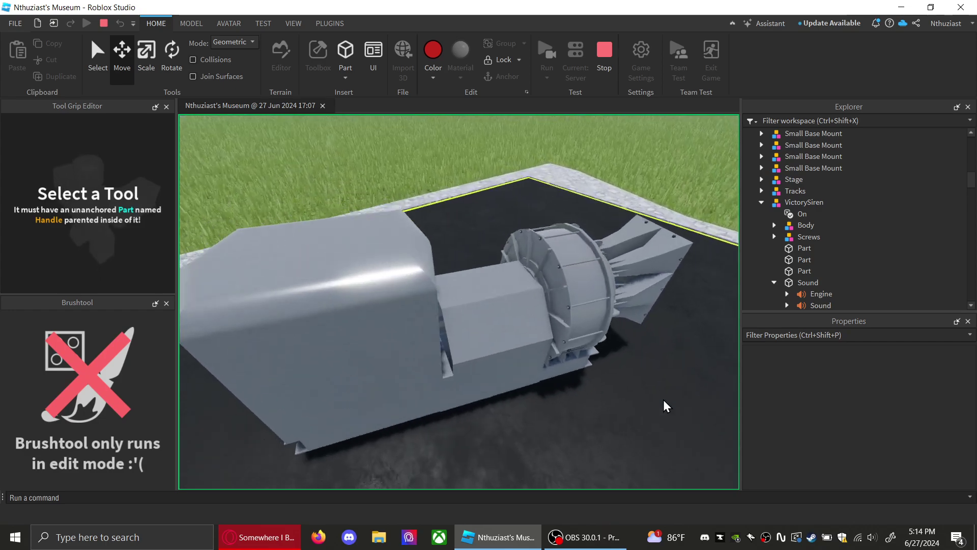